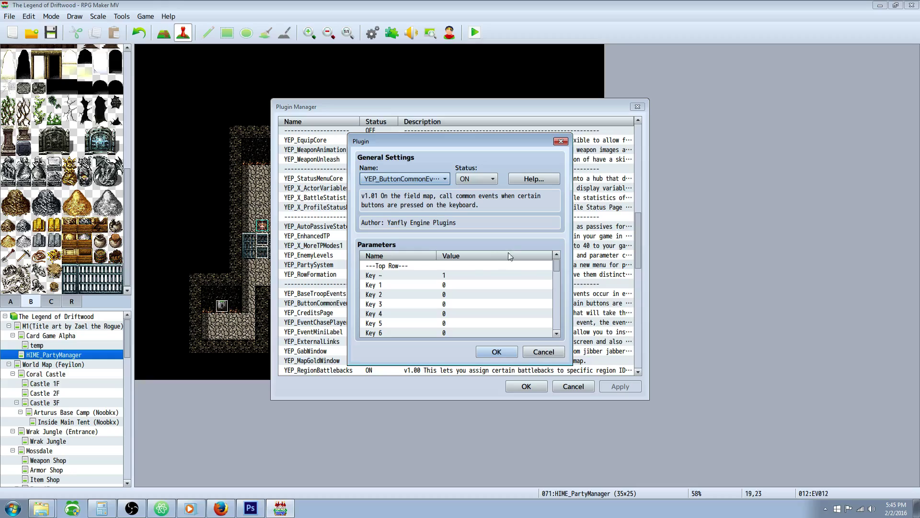
- Check the common event assigned to Key P in the YEP_ButtonCommonEvents plugin parameters and close the plugin manager
scroll(557, 264, down, 3)
drag(557, 269, 556, 280)
click(444, 311)
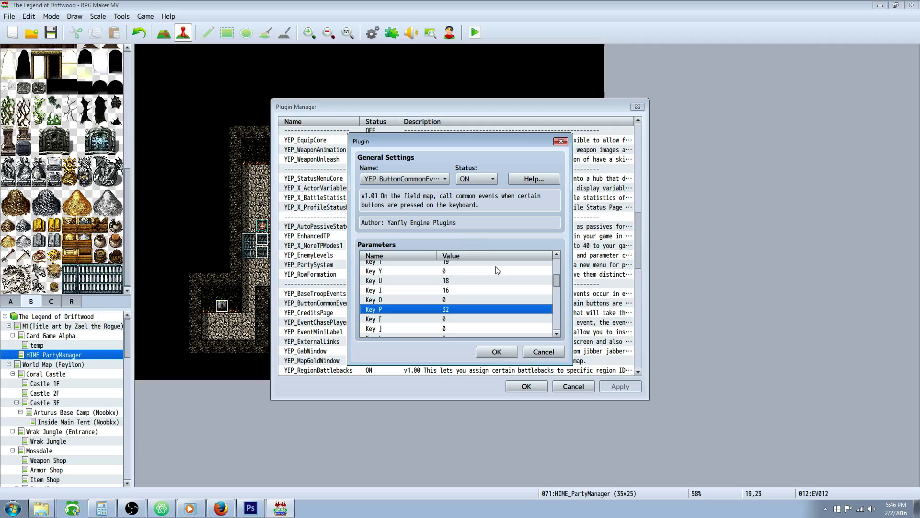
click(497, 351)
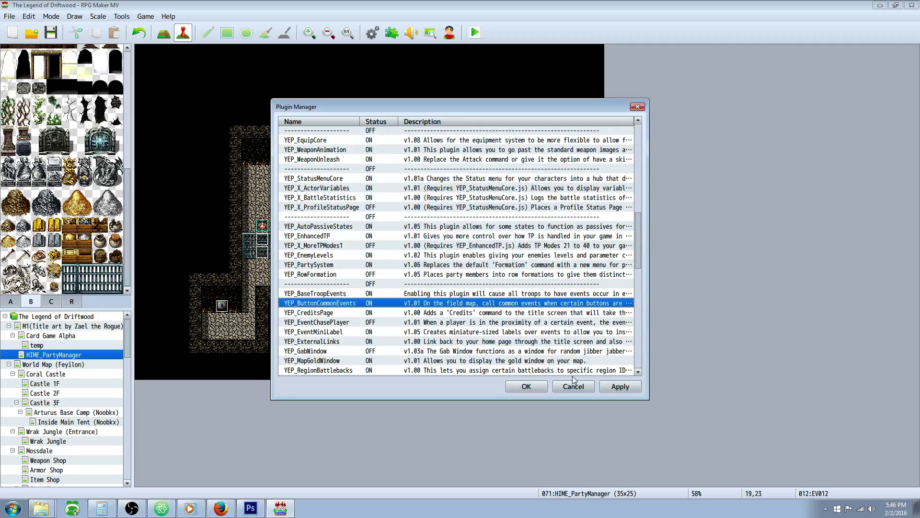
click(525, 386)
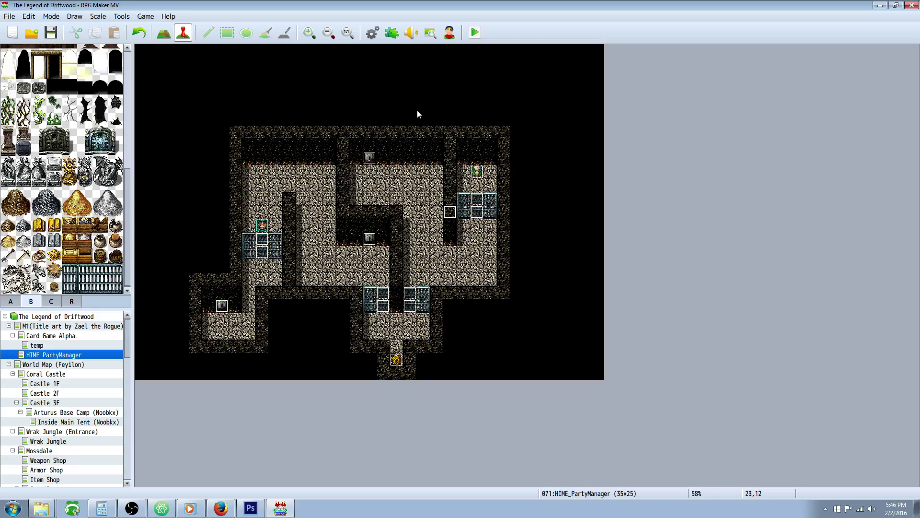
- Look over the player start and lever events on the HIME_PartyManager map and open lever event EV006 at 17,14
click(263, 225)
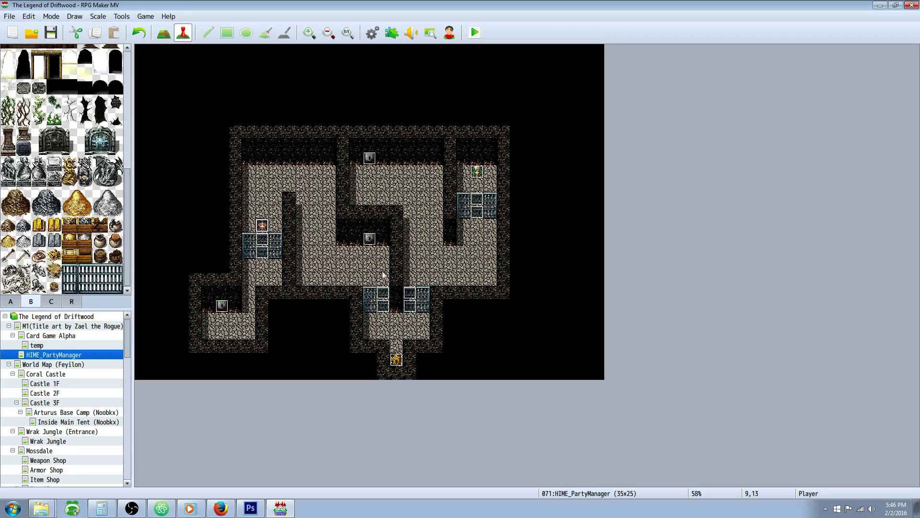
click(371, 243)
click(262, 239)
click(369, 158)
right_click(369, 238)
key(Escape)
key(Return)
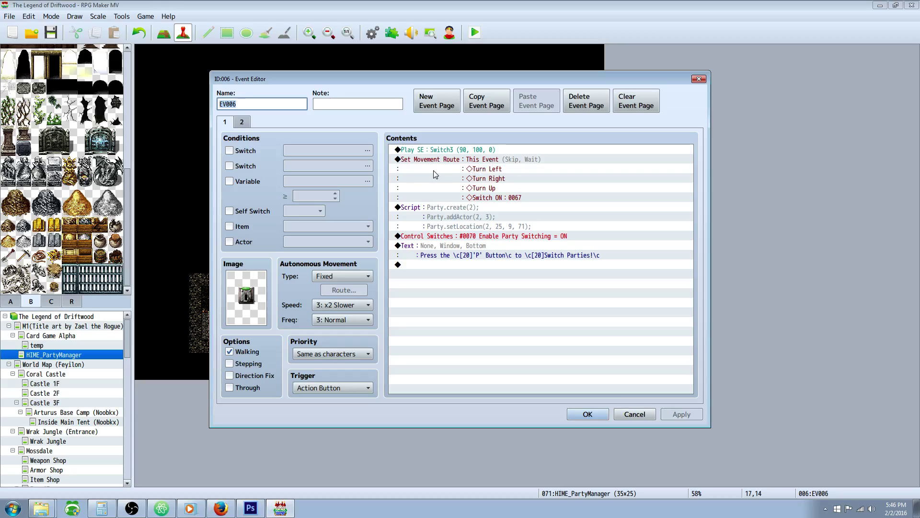
- Inspect the lever event's movement route and the jail door switch that its Switch ON command uses
click(437, 151)
click(450, 160)
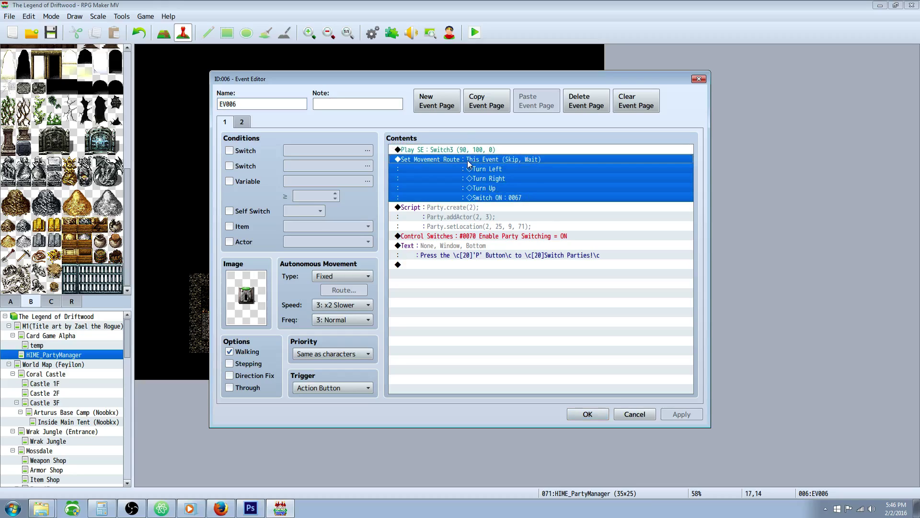
right_click(467, 162)
click(486, 180)
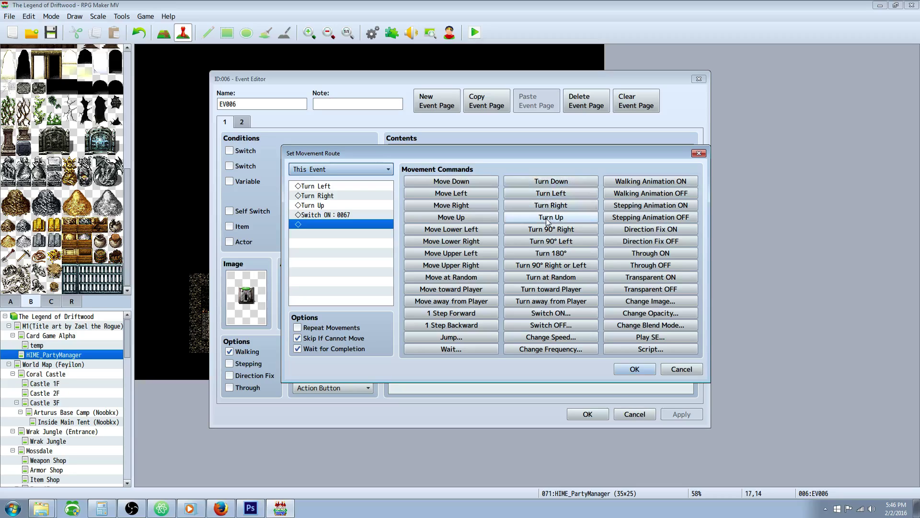
click(556, 315)
click(523, 281)
right_click(358, 216)
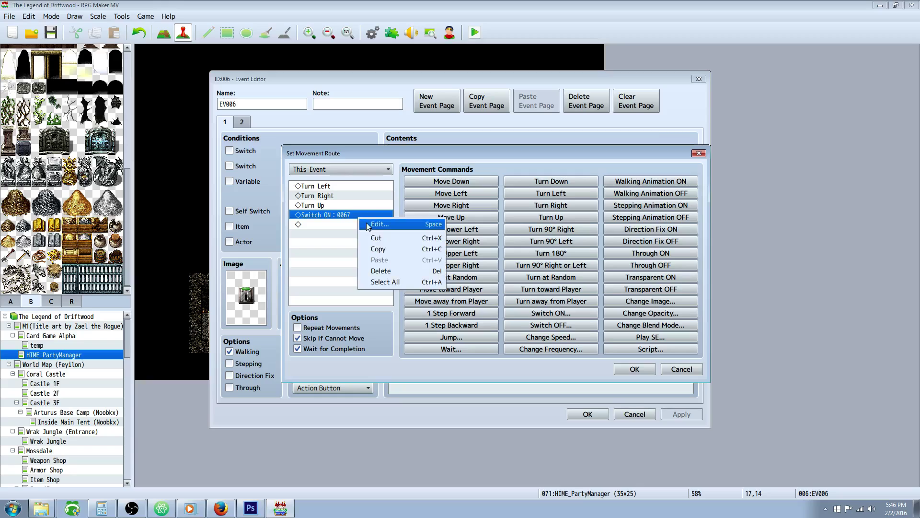
click(368, 224)
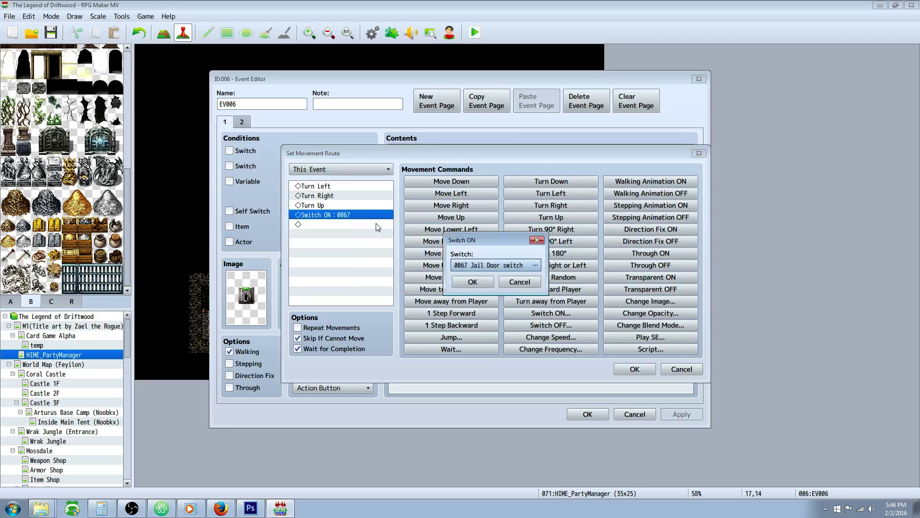
click(535, 266)
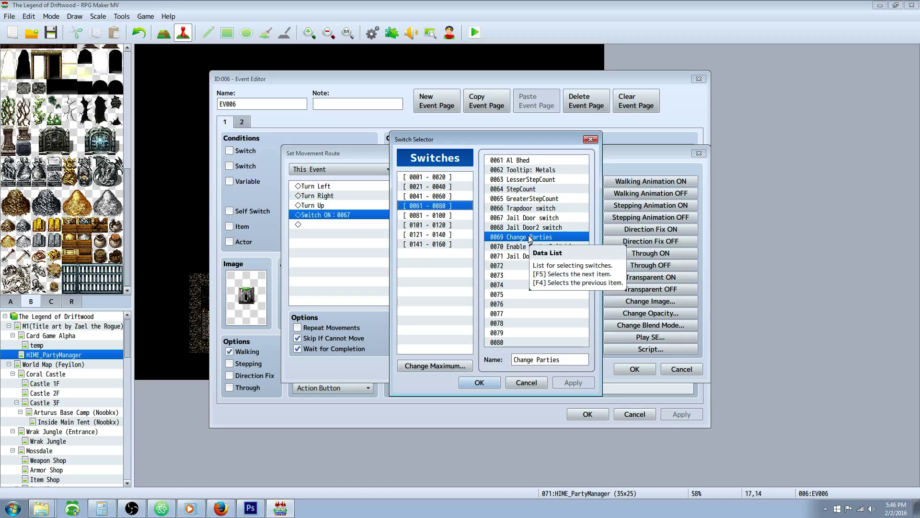
click(547, 219)
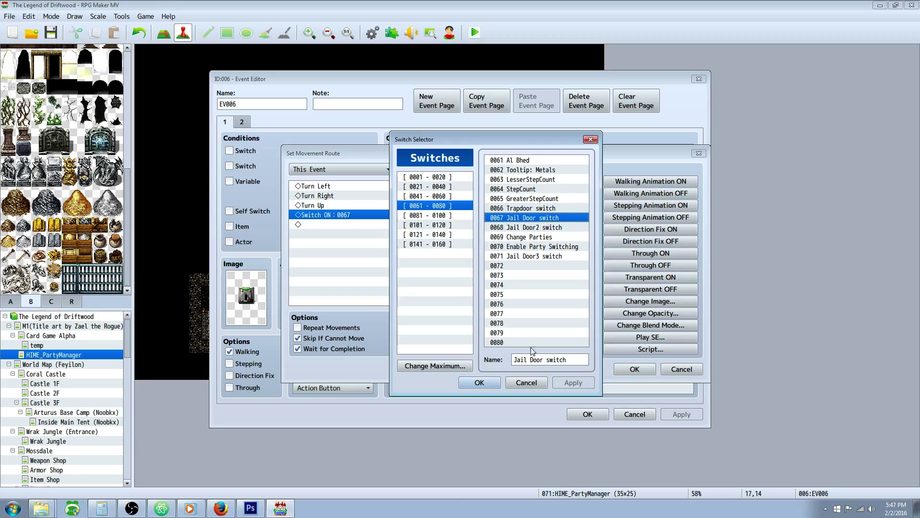
click(527, 382)
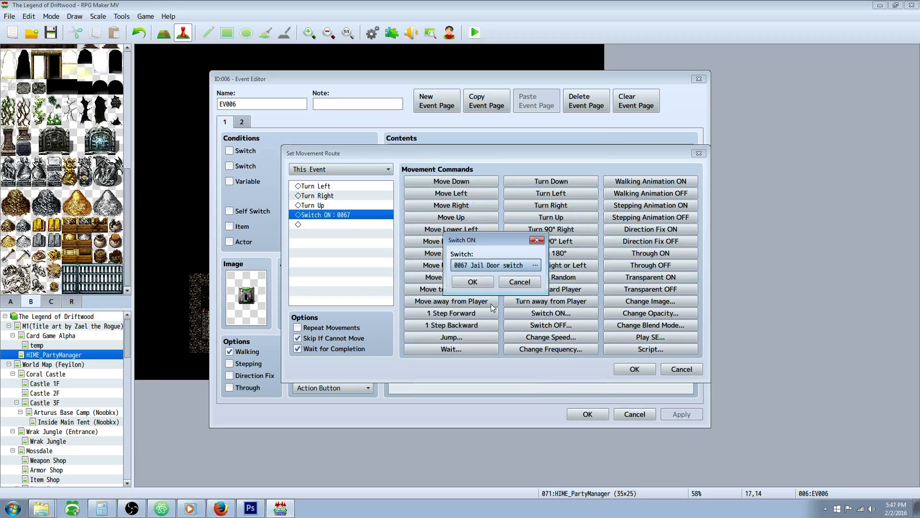
click(520, 282)
click(634, 369)
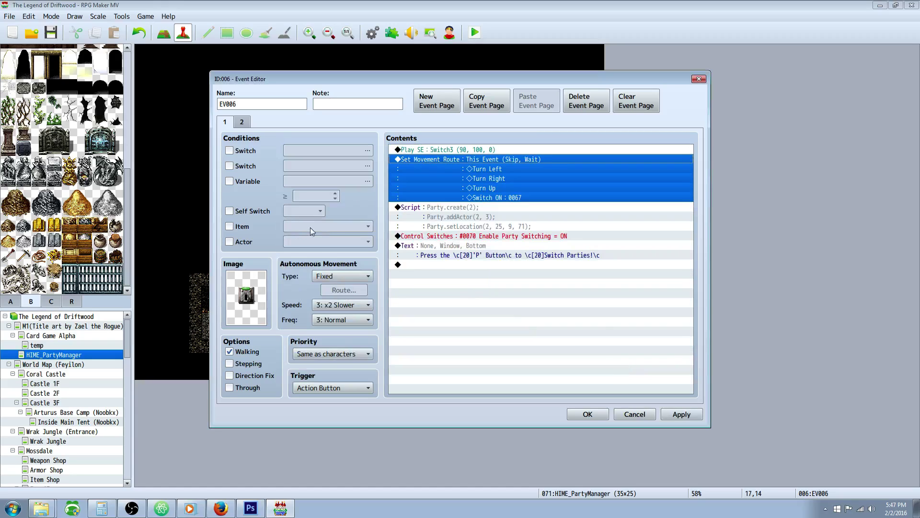
- Look up the third page of event commands from the end of EV006's command list, without inserting anything
click(482, 211)
click(481, 187)
ctrl+click(481, 187)
click(488, 169)
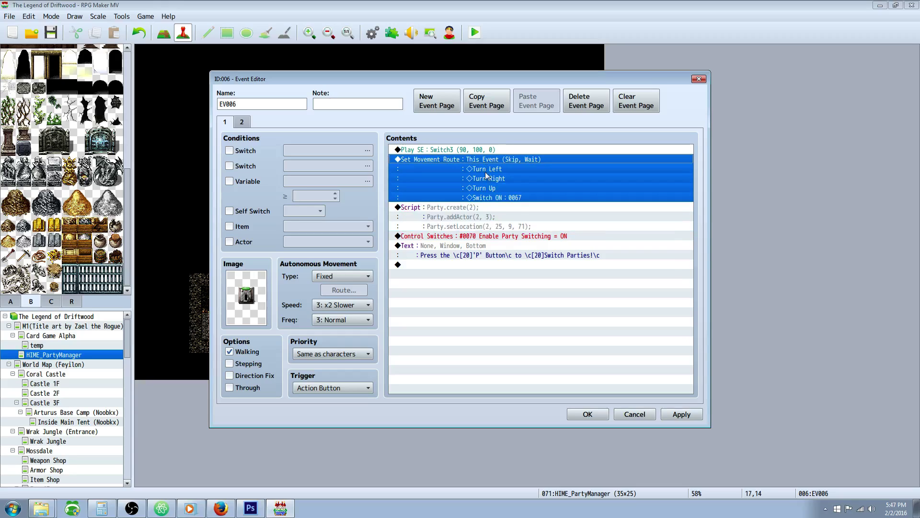
click(470, 209)
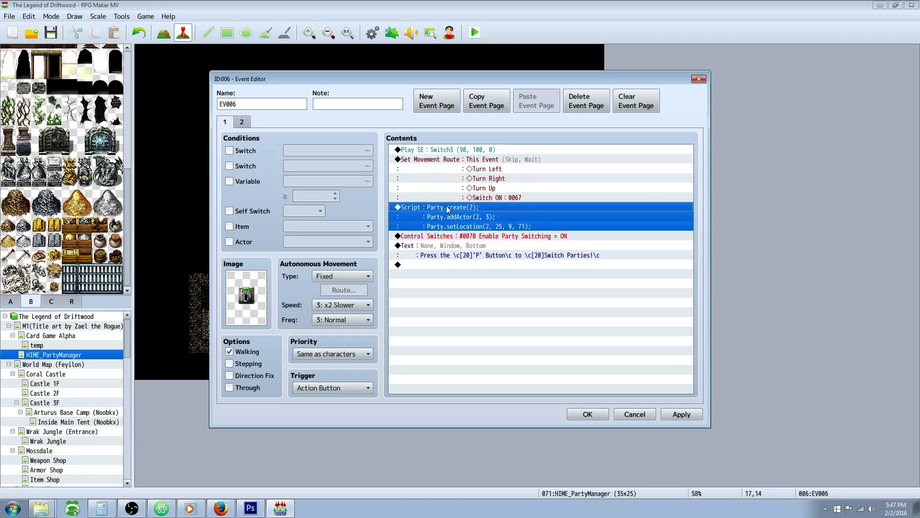
right_click(448, 209)
right_click(426, 265)
click(445, 274)
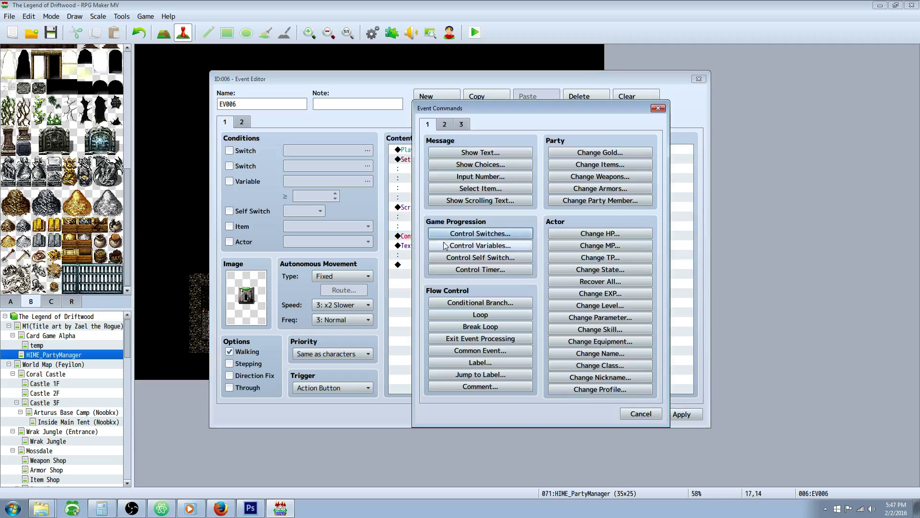
click(461, 124)
click(641, 415)
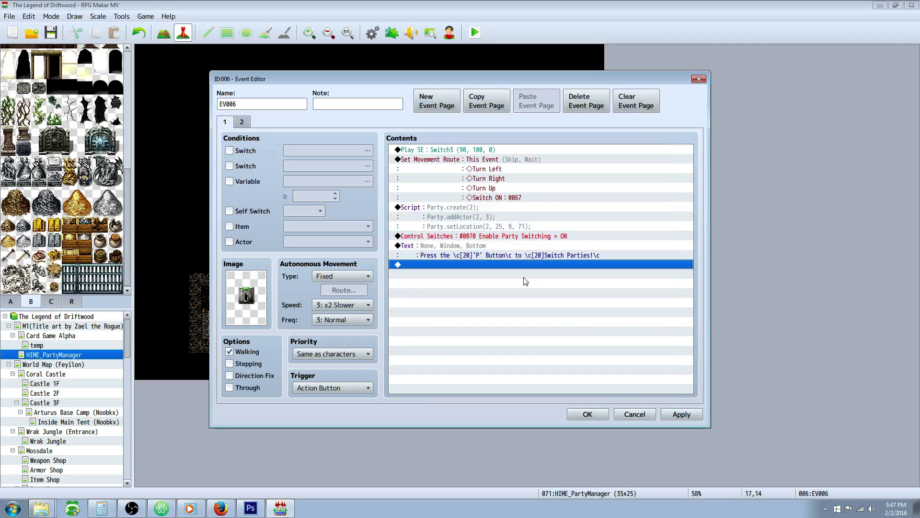
- Review the Party.create and Party.addActor lines in EV006's script, then close the script and the event
right_click(449, 207)
click(464, 226)
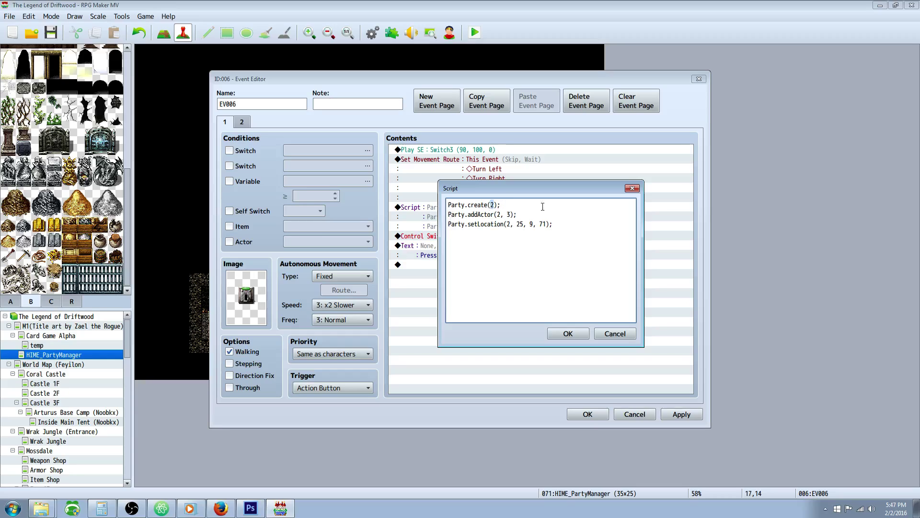
click(494, 205)
drag(463, 205, 494, 205)
click(494, 204)
click(453, 214)
double_click(453, 215)
click(471, 214)
click(499, 214)
drag(504, 215, 510, 213)
click(510, 214)
click(568, 334)
click(588, 414)
- Check Lydia's actor ID in the database's Actors list and close the database
click(373, 32)
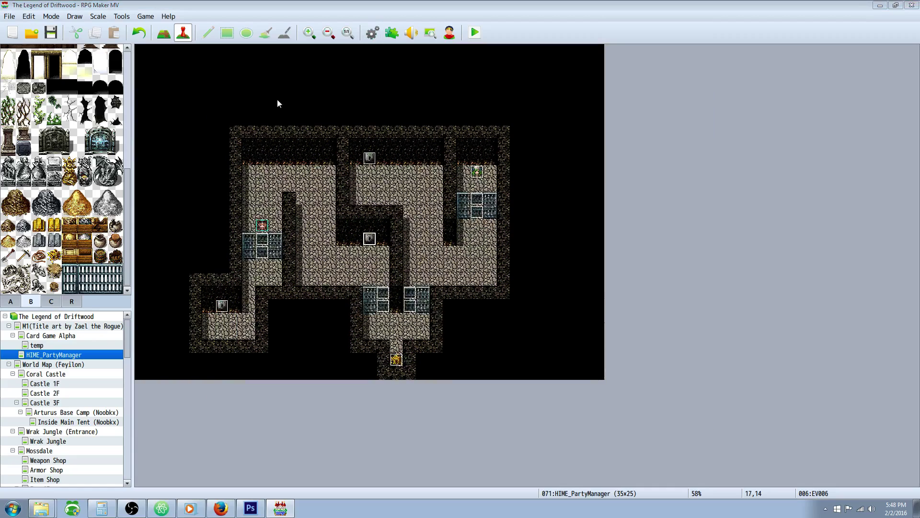
click(219, 97)
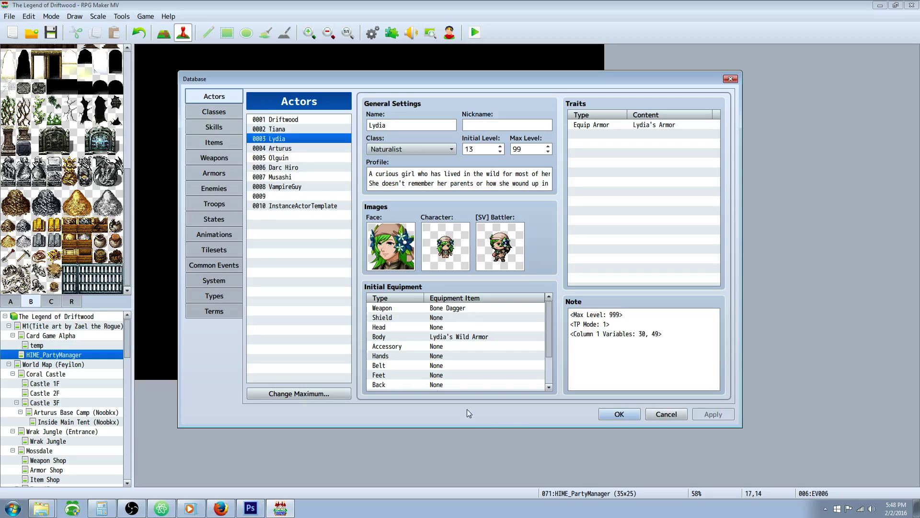
click(619, 413)
- Reopen EV006's script to review the Party.addActor actor ID and the Party.setLocation arguments, then close the event
right_click(369, 239)
click(380, 246)
right_click(467, 207)
click(483, 224)
click(502, 215)
click(512, 215)
key(Right)
key(shift+Right)
click(464, 226)
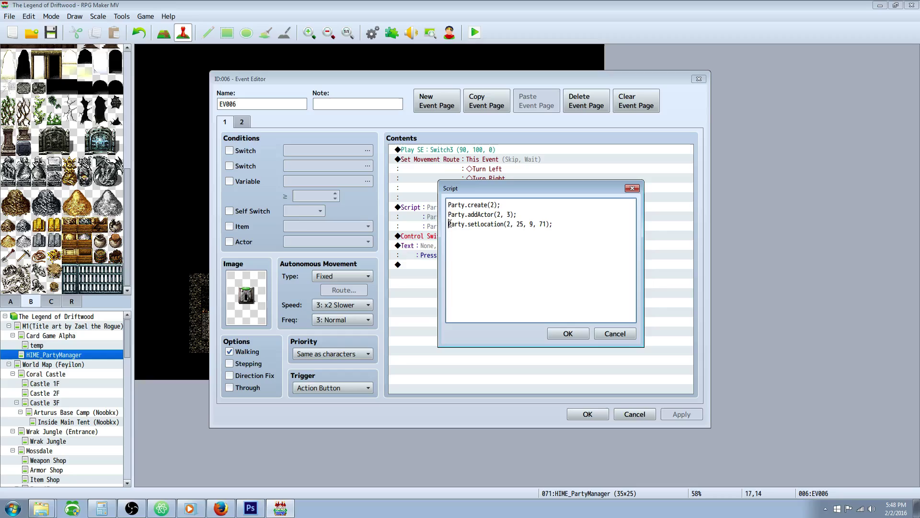
drag(467, 224, 504, 223)
click(507, 223)
drag(518, 224, 523, 223)
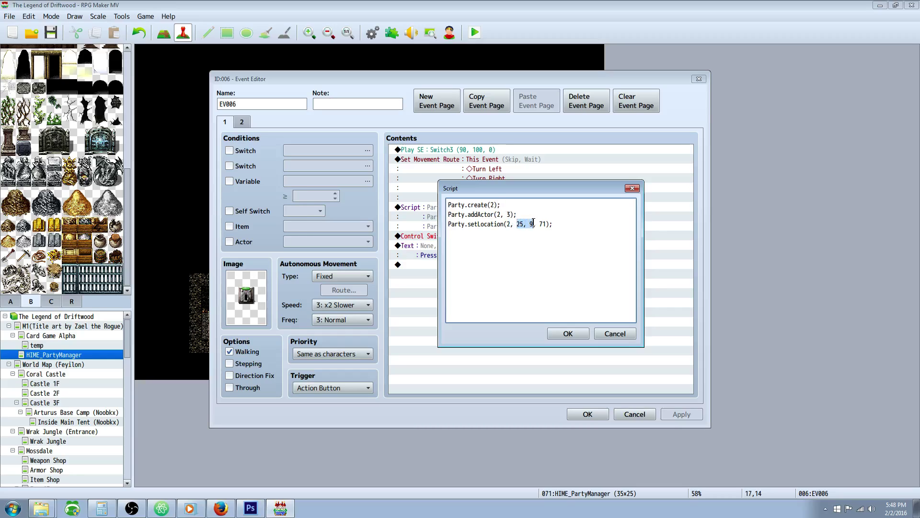
click(566, 334)
click(587, 414)
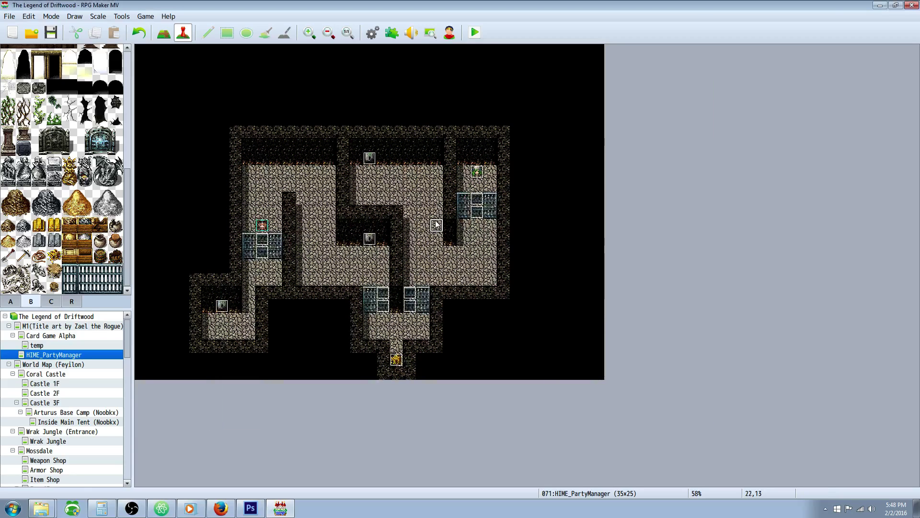
- Check the map coordinates of the green-haired character's event in the upper-right jail cell
drag(437, 220, 409, 159)
click(413, 188)
click(478, 188)
click(267, 176)
click(478, 177)
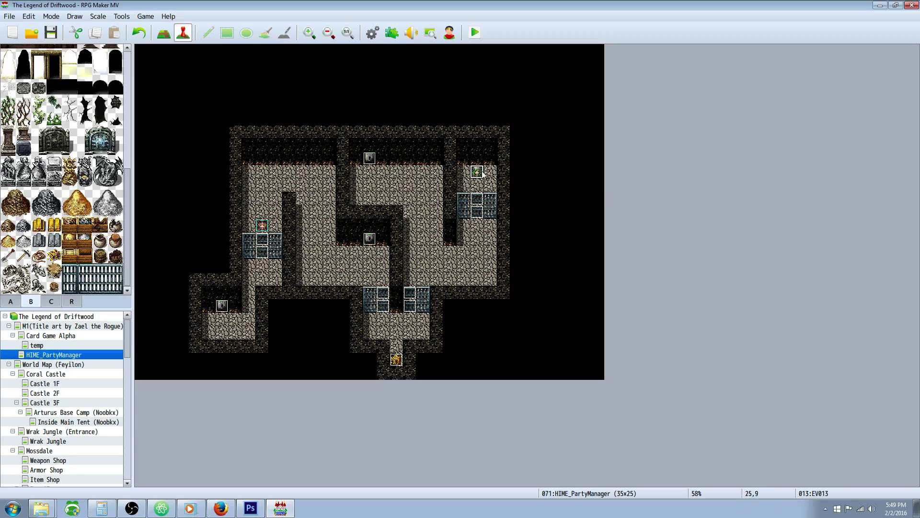
- Remove the map ID argument from the Party.setLocation call in EV006's script and accept the event
click(370, 239)
click(384, 248)
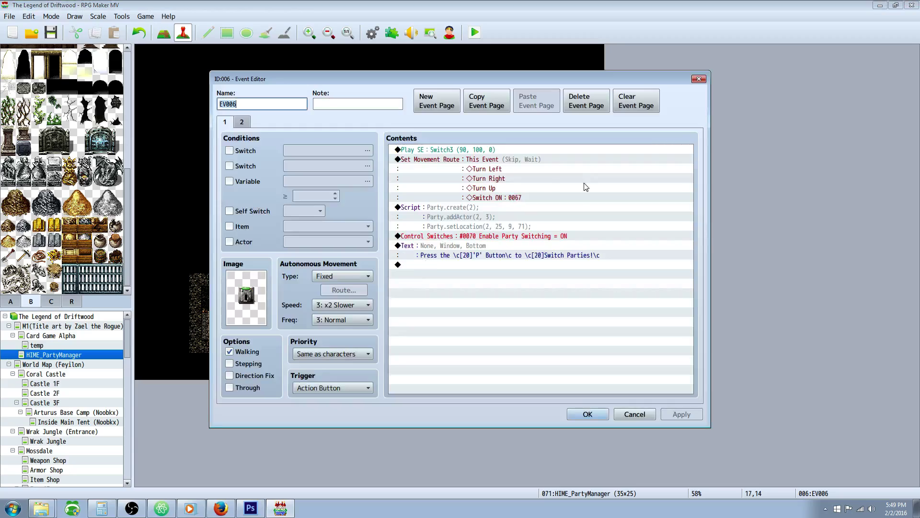
click(491, 211)
right_click(491, 211)
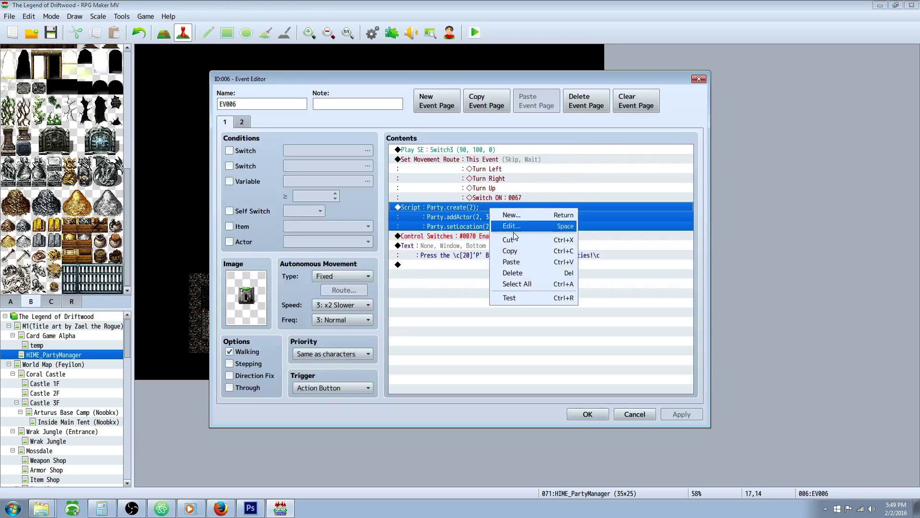
click(513, 226)
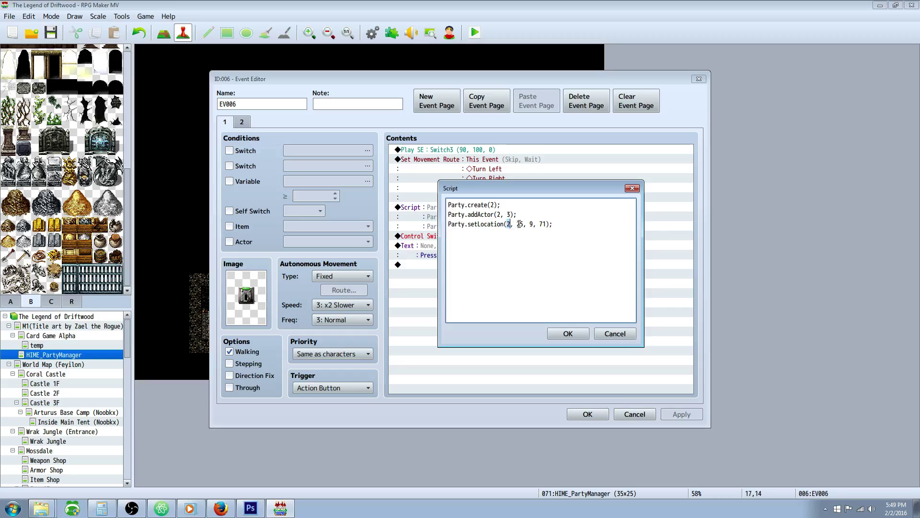
double_click(533, 224)
double_click(541, 224)
key(BackSpace)
click(568, 333)
click(586, 414)
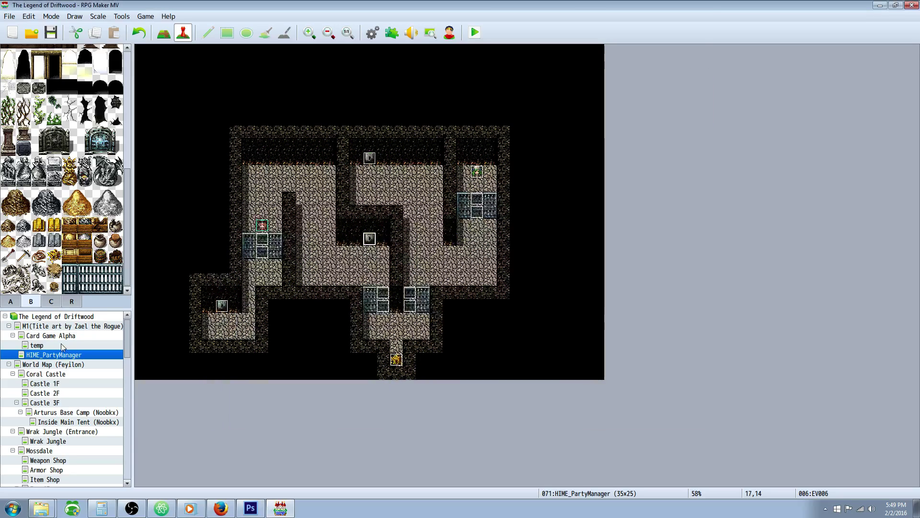
- Save the changes and playtest the game, dismissing the party-switch message and walking left from the lever, then close it
click(475, 32)
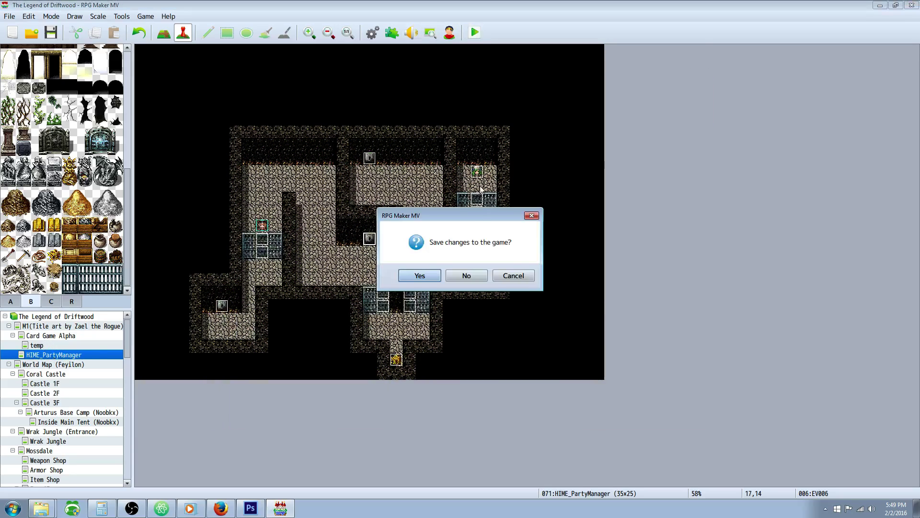
click(420, 274)
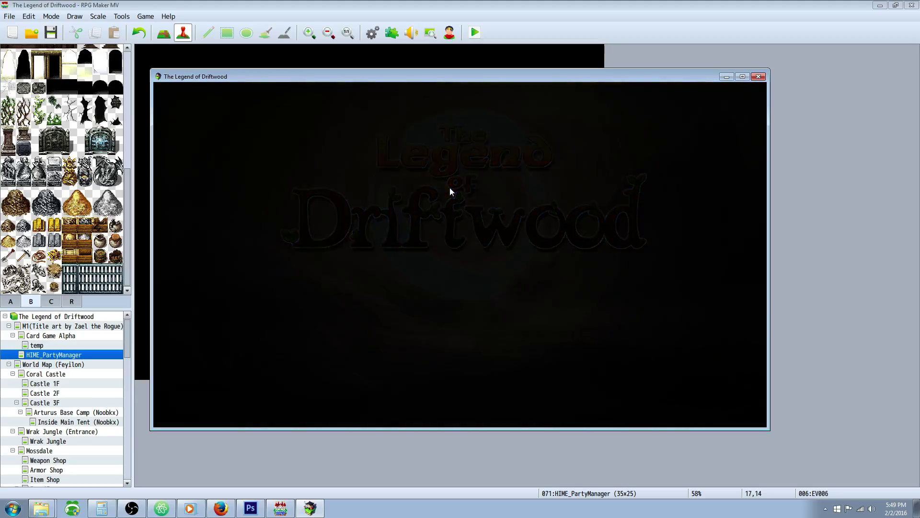
drag(450, 190, 451, 190)
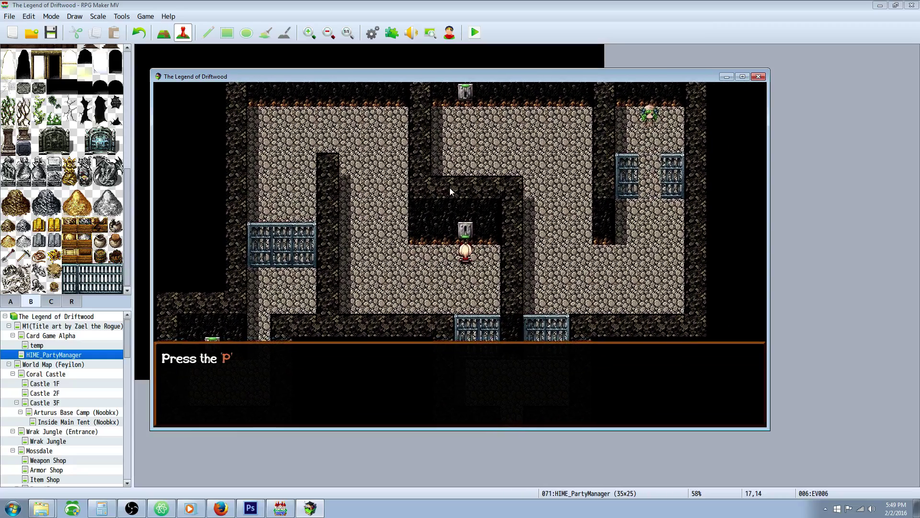
click(449, 190)
key(Left)
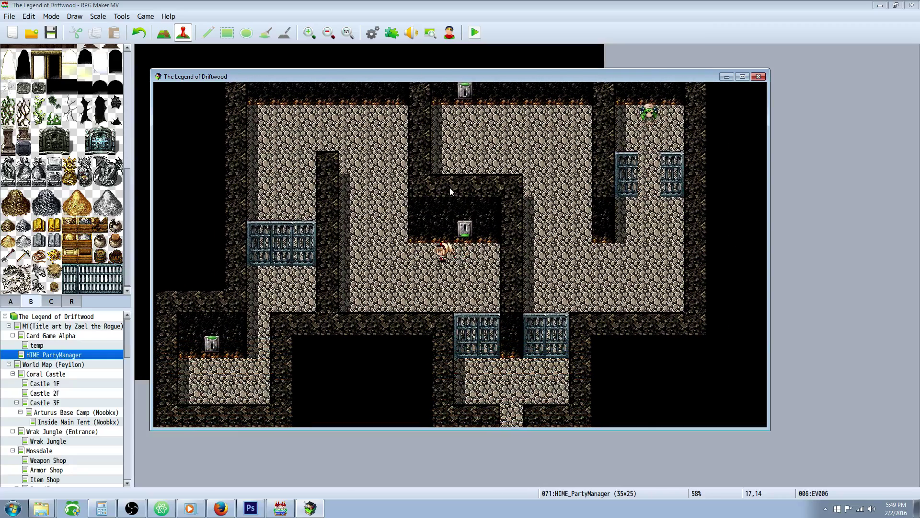
click(758, 77)
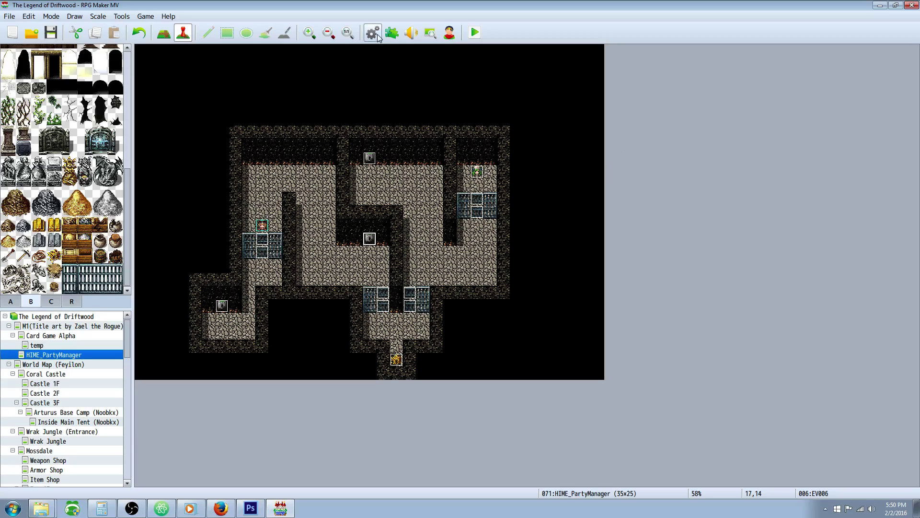
- Add 71 back as the last argument of Party.setLocation in EV006's script and select the Enable Party Switching command
right_click(370, 238)
click(386, 243)
click(473, 208)
right_click(473, 208)
click(493, 224)
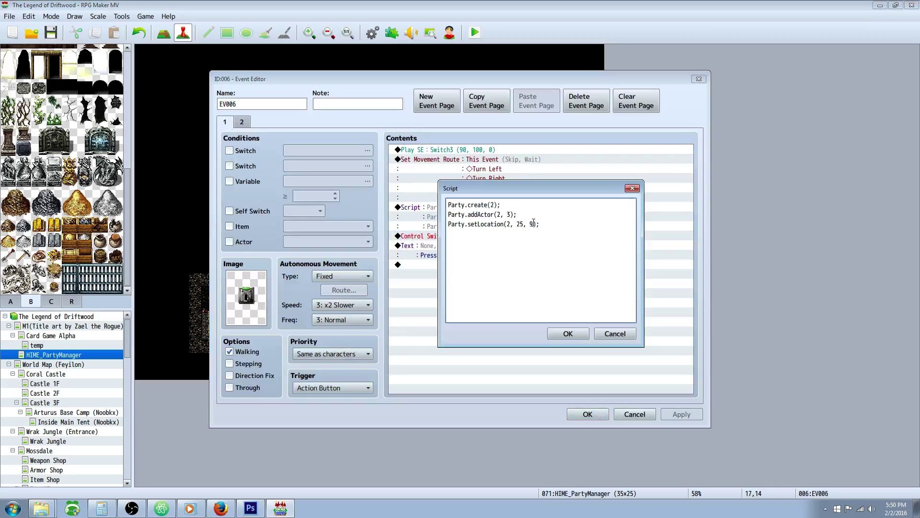
text(, 71)
double_click(520, 224)
double_click(532, 223)
click(568, 333)
click(530, 237)
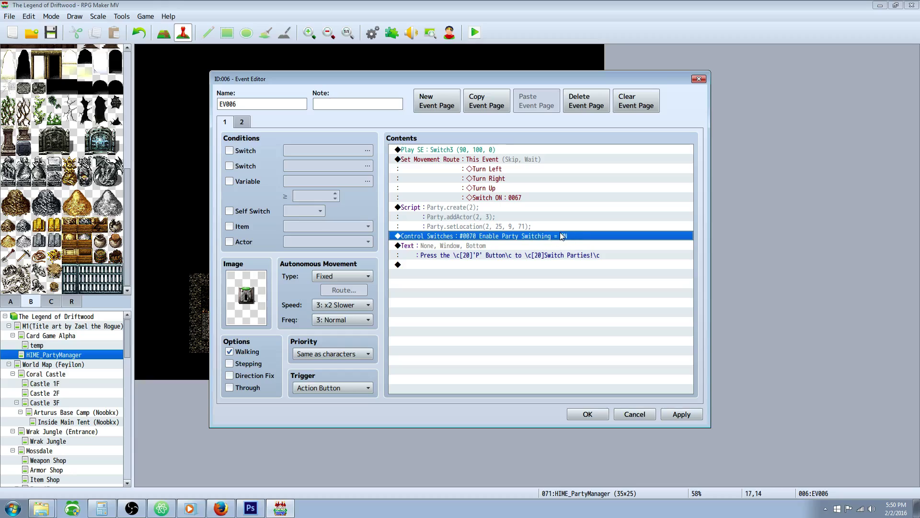
- Open EV006's Show Text command, review the party-switch message and its colour codes, and accept it
click(509, 247)
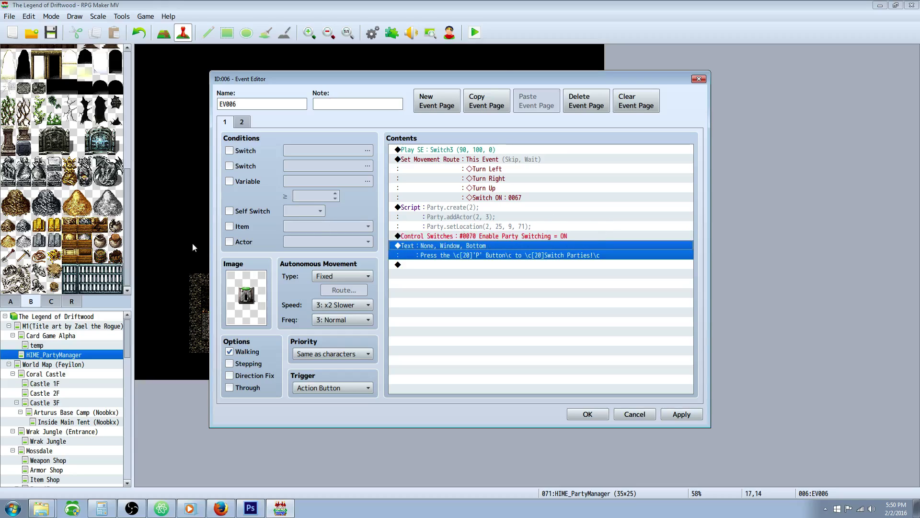
click(501, 265)
click(486, 252)
right_click(480, 247)
click(496, 250)
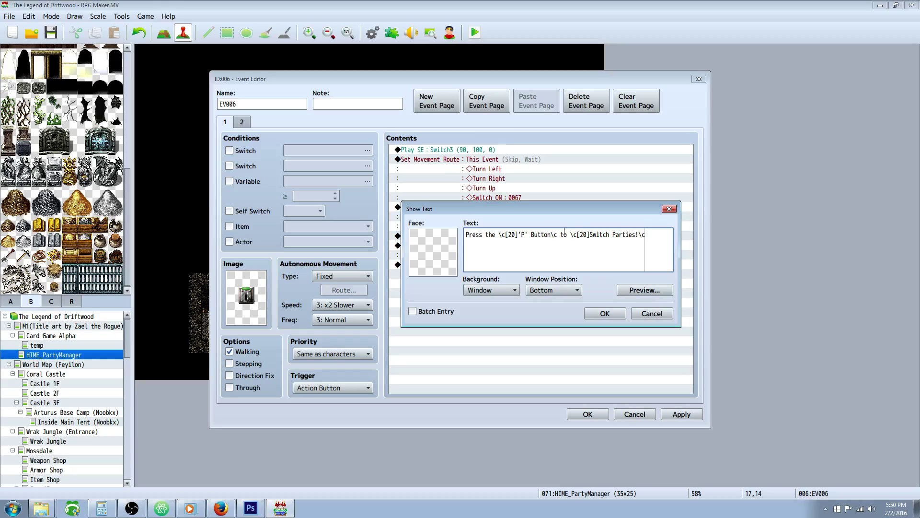
drag(595, 234, 638, 235)
click(605, 313)
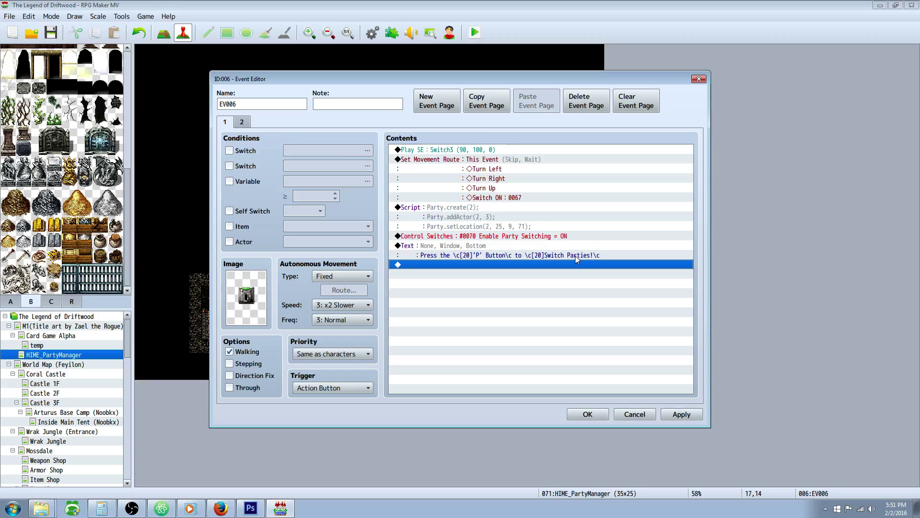
- Compare EV006's two event pages and check which switch the second page requires
click(242, 123)
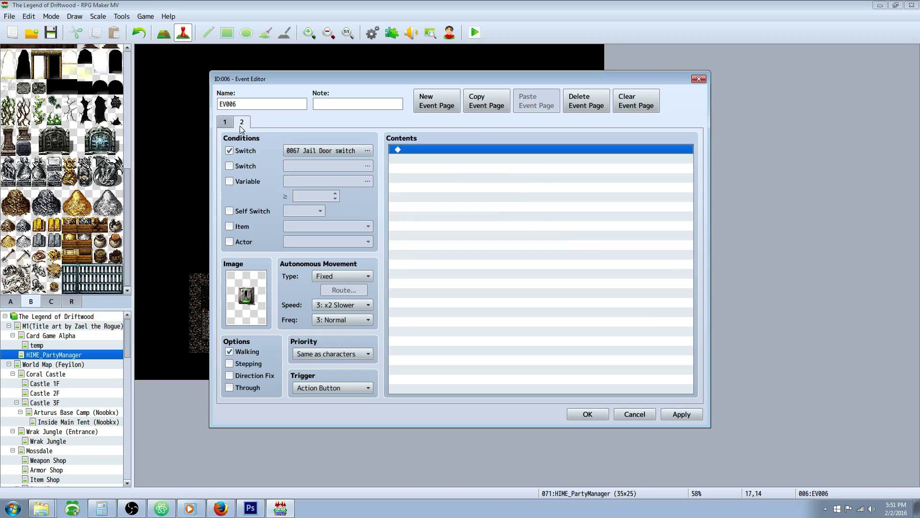
click(230, 123)
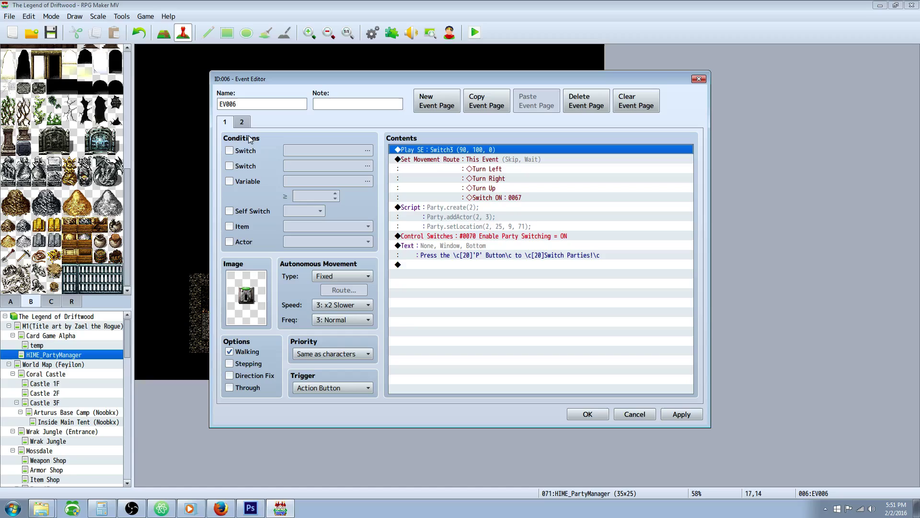
click(243, 122)
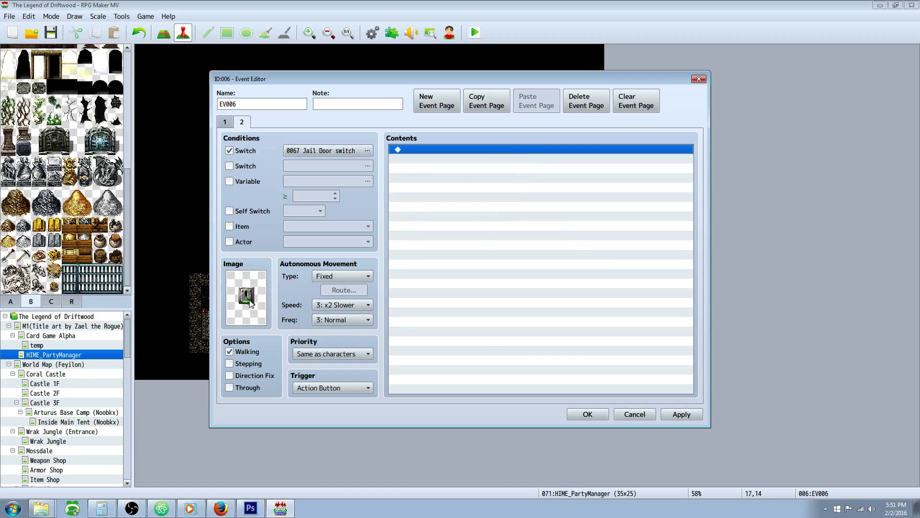
click(367, 151)
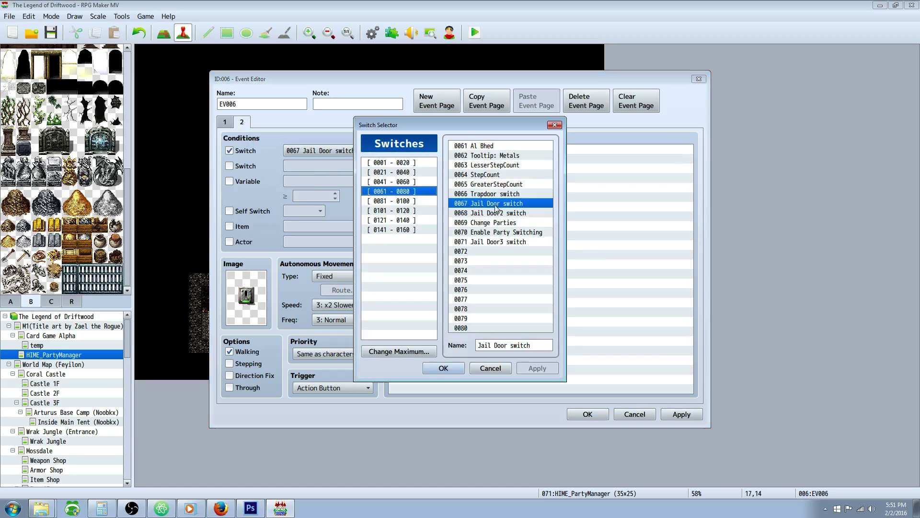
click(490, 368)
- Check the Switch ON line in the first page's movement route and accept EV006
click(225, 123)
click(521, 197)
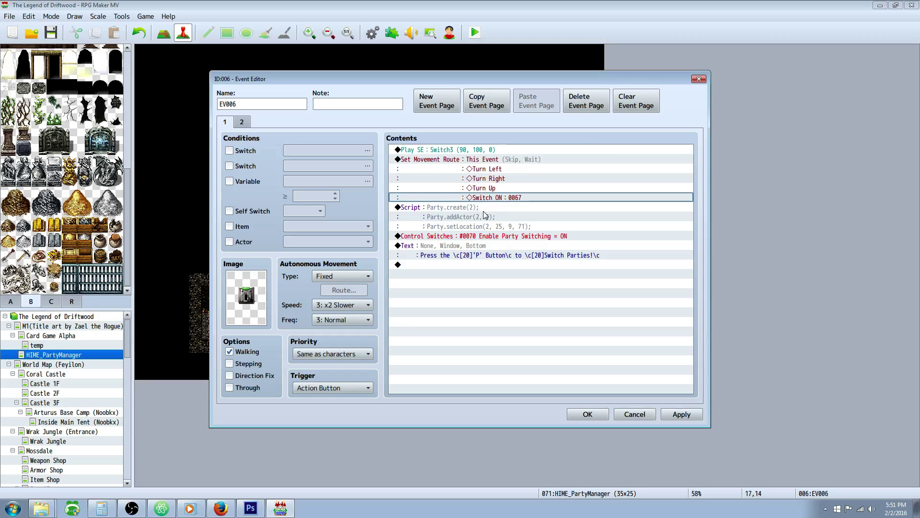
click(586, 414)
- Open EV002, the upper half of the upper-right jail door, and examine both pages and the second page's switch condition
right_click(481, 198)
click(501, 203)
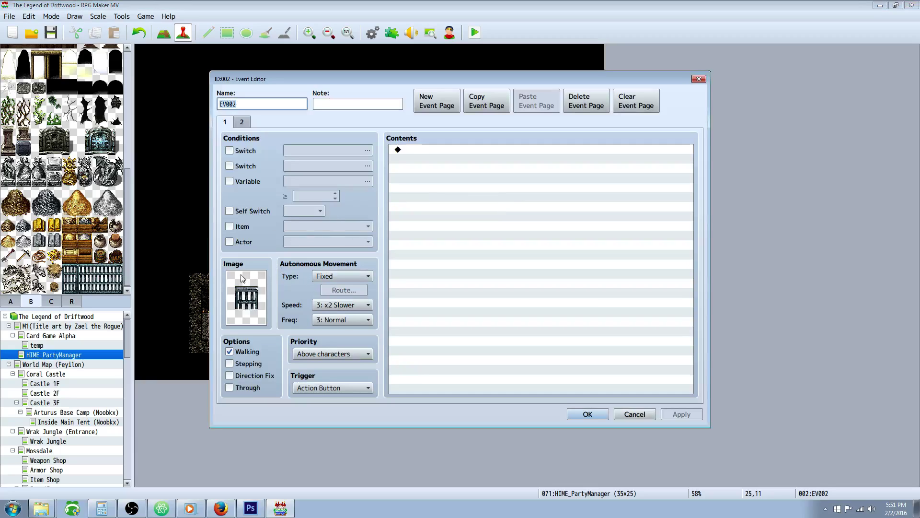
click(241, 122)
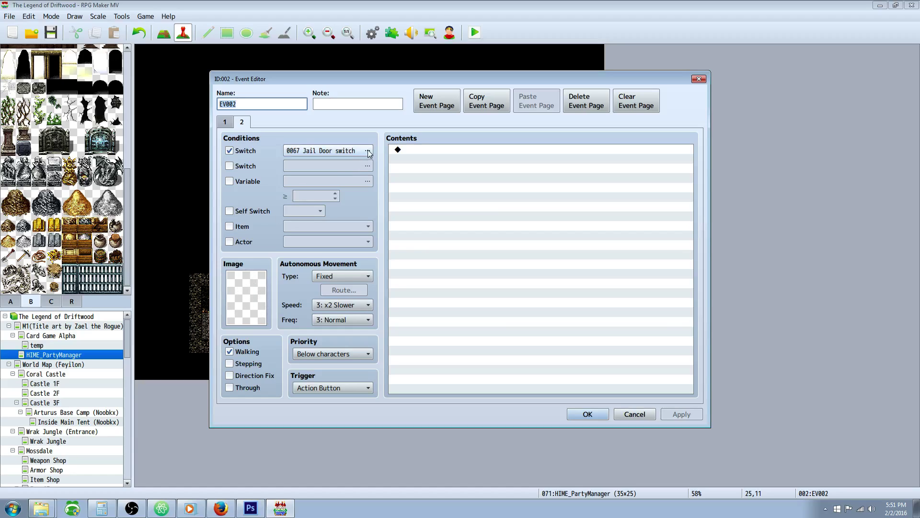
click(336, 150)
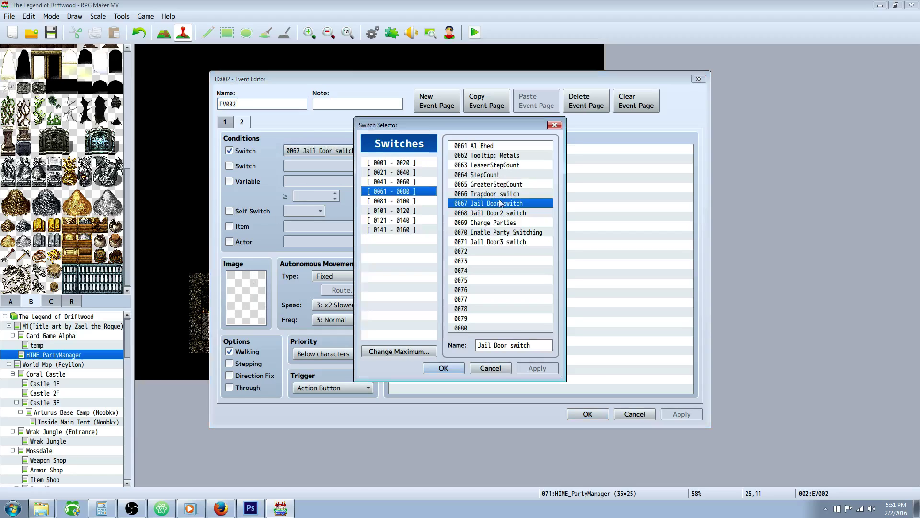
click(443, 368)
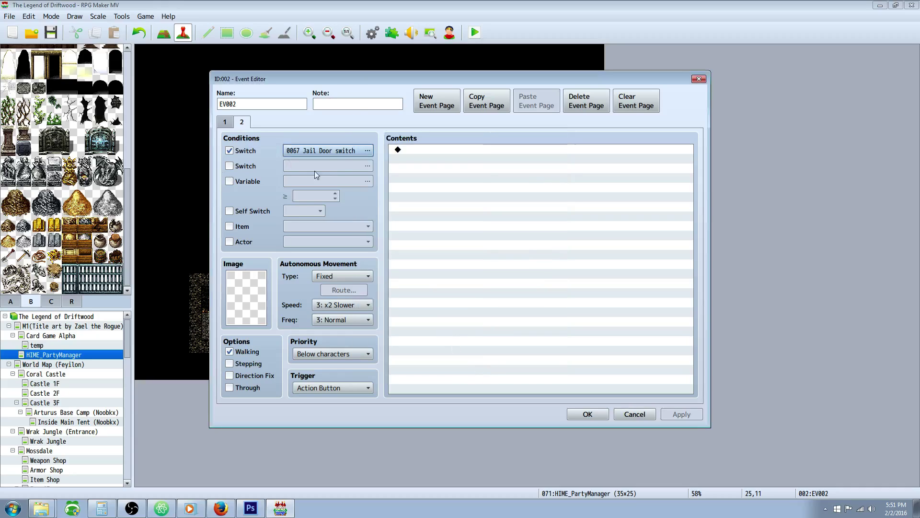
click(225, 122)
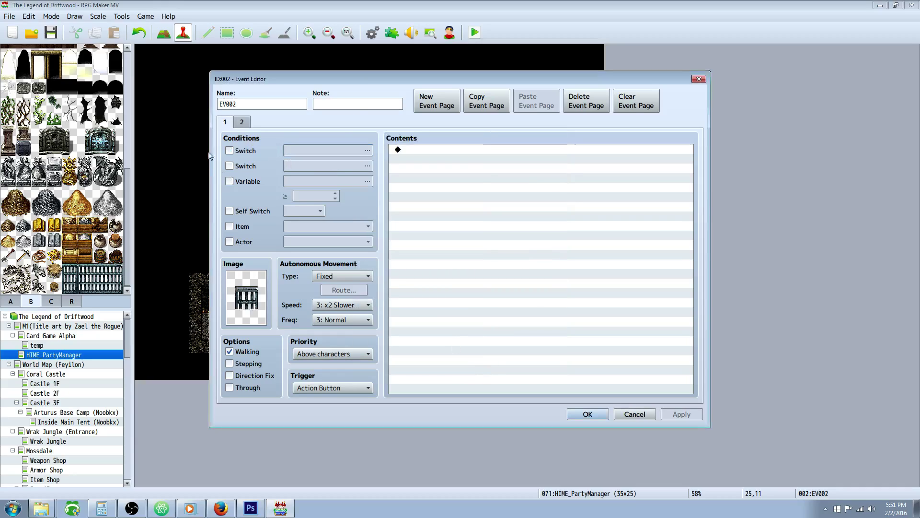
click(242, 121)
click(589, 414)
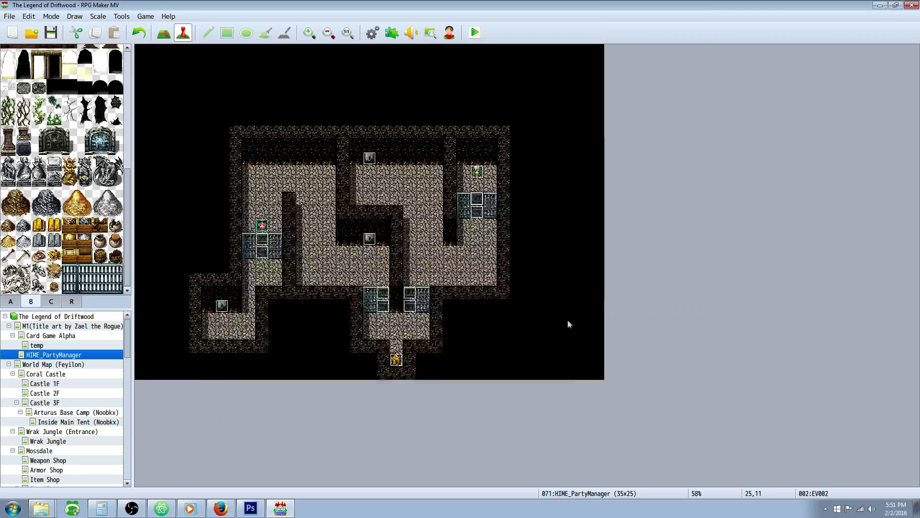
- Open EV001, the lower half of the upper-right jail door, and compare the image and switch condition of its two pages
double_click(493, 215)
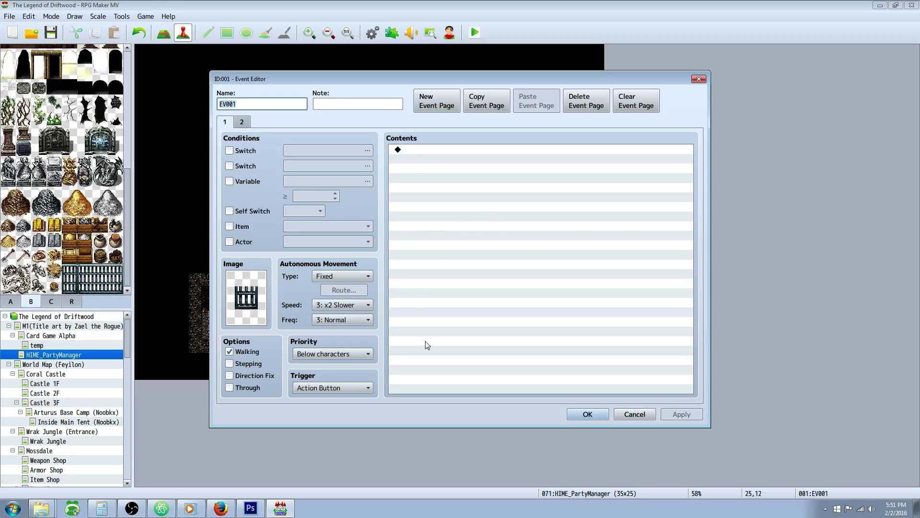
click(244, 122)
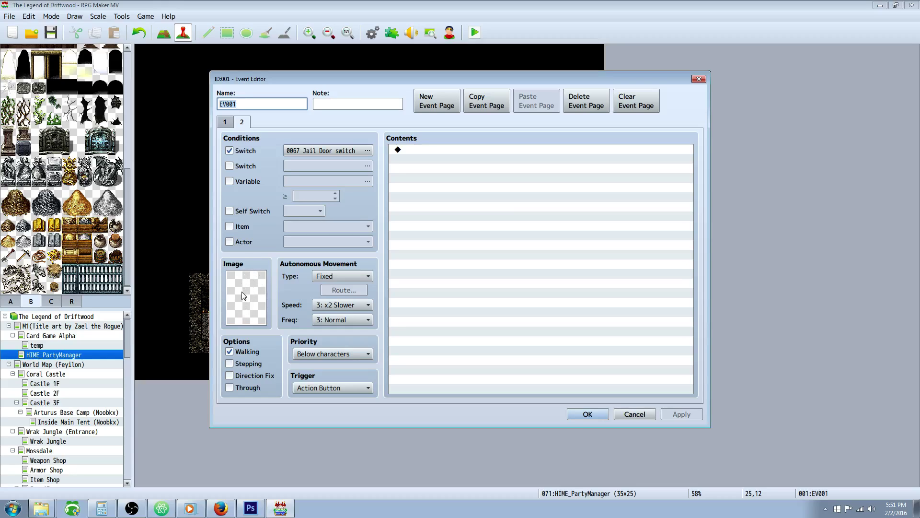
click(226, 123)
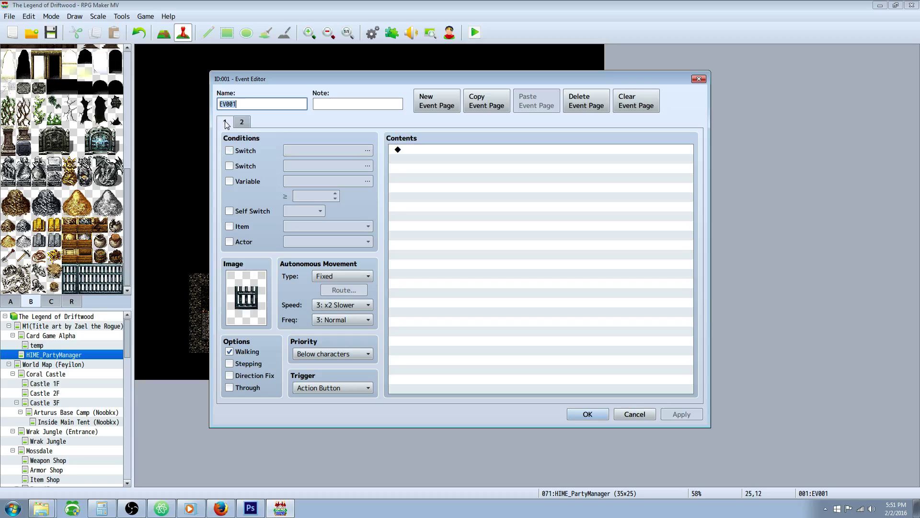
click(241, 121)
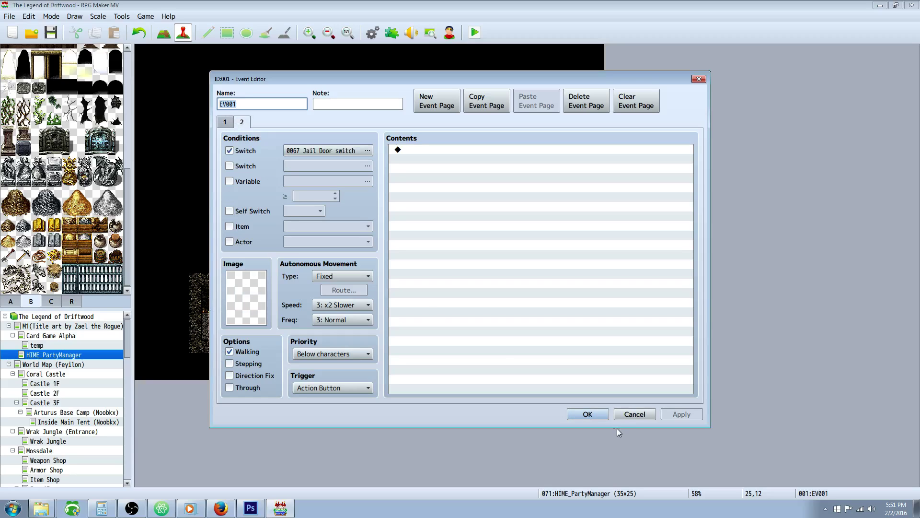
click(589, 415)
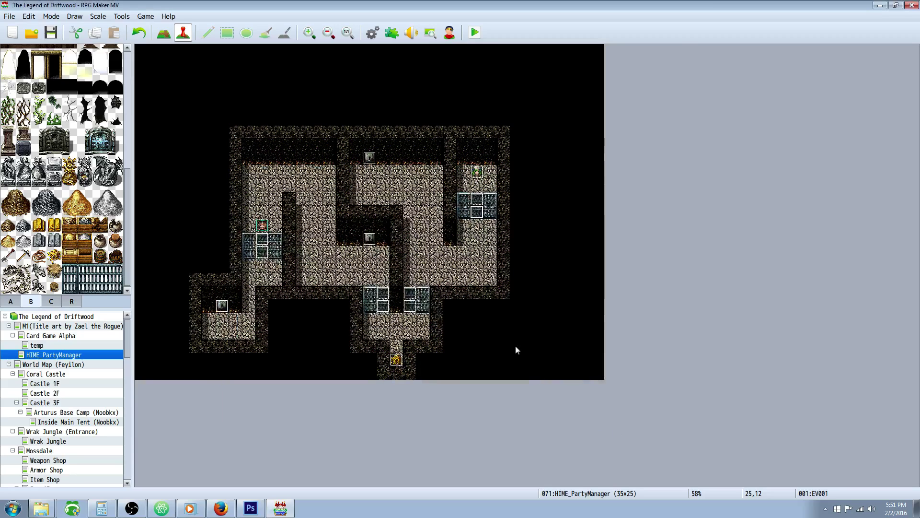
- Open the green-haired character's event EV013 and check the image and switch condition on its second page
right_click(480, 173)
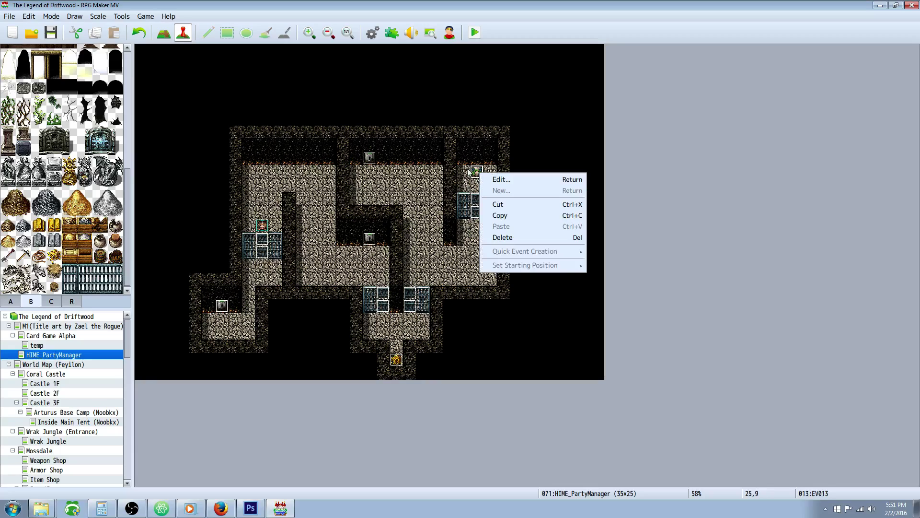
key(Return)
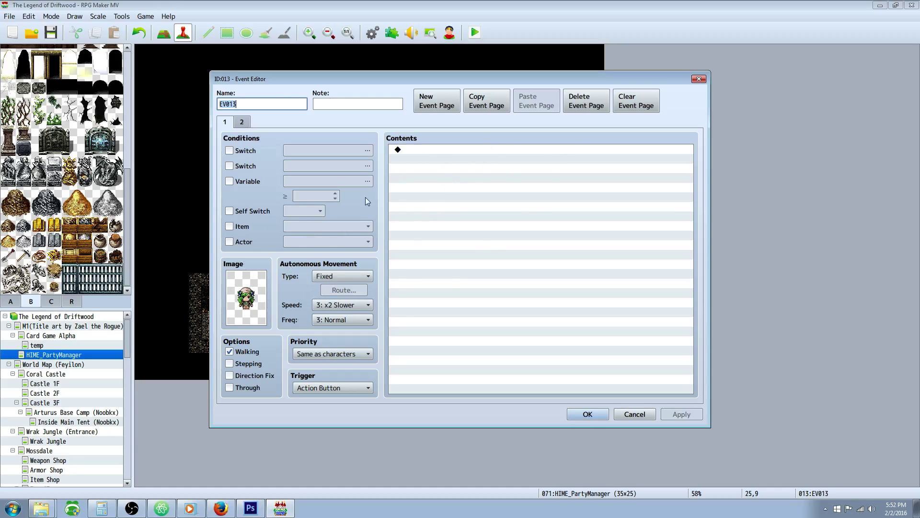
click(242, 121)
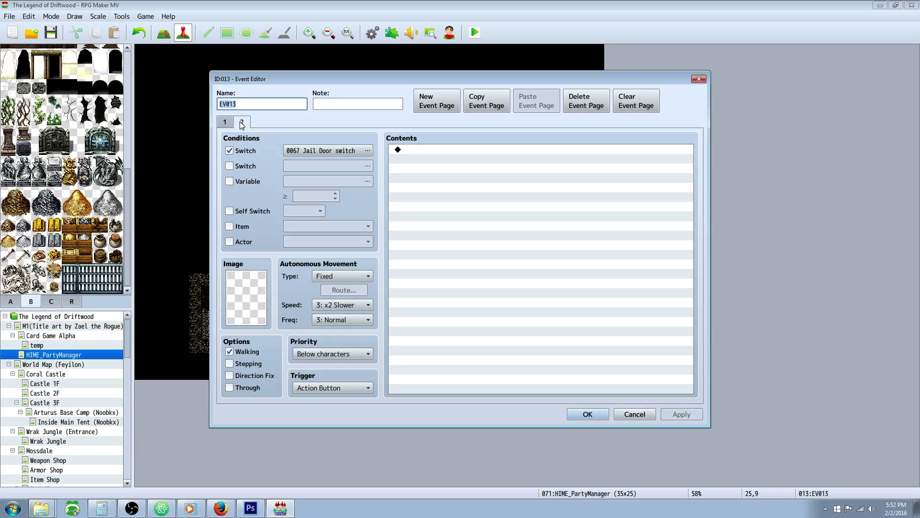
click(586, 413)
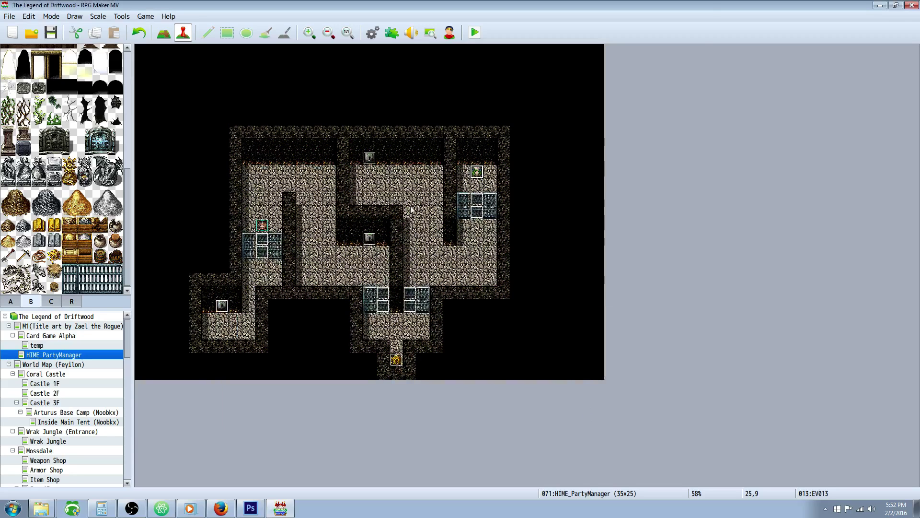
- Reopen lever event EV006 and check which switch its movement route turns on, then close the event
click(374, 239)
right_click(373, 237)
click(386, 243)
click(501, 197)
right_click(482, 163)
click(500, 178)
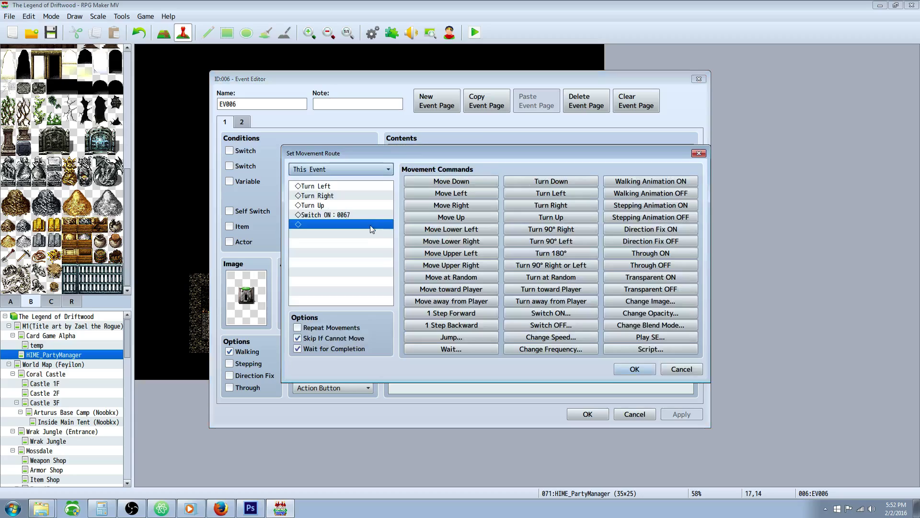
right_click(350, 215)
click(367, 222)
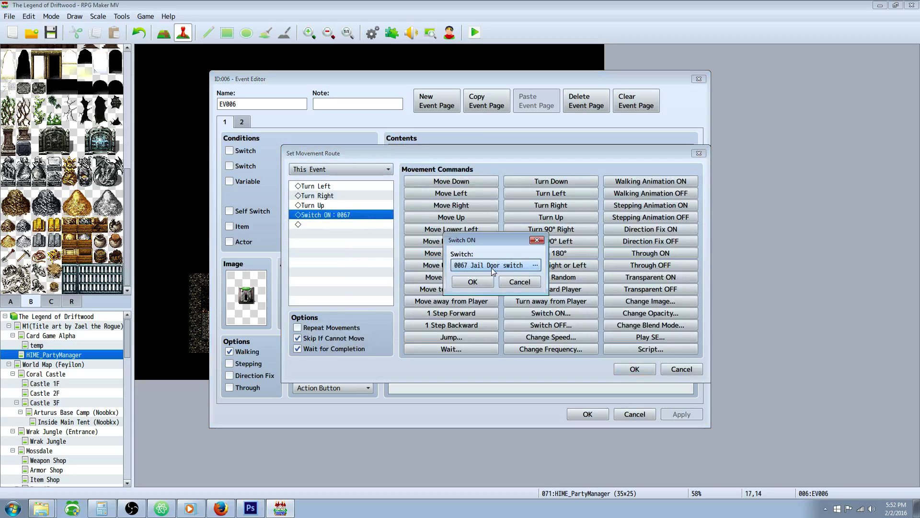
click(520, 282)
click(635, 369)
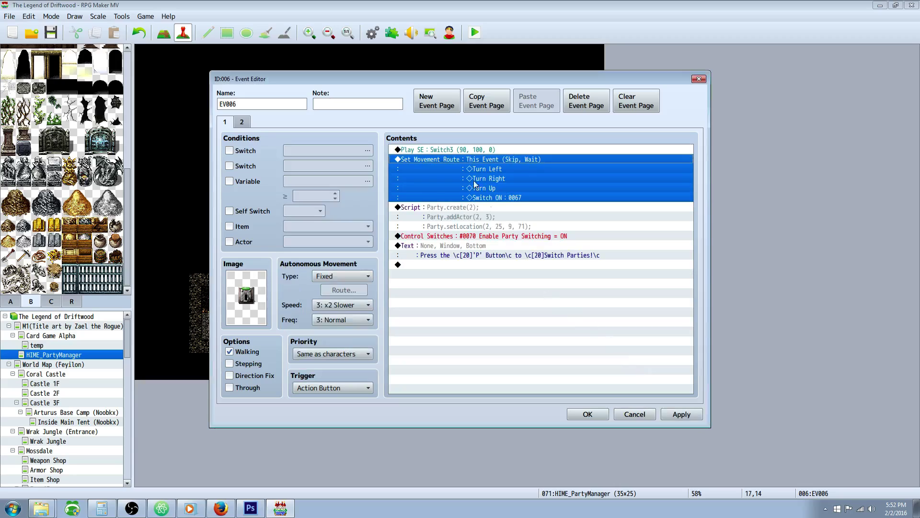
click(588, 414)
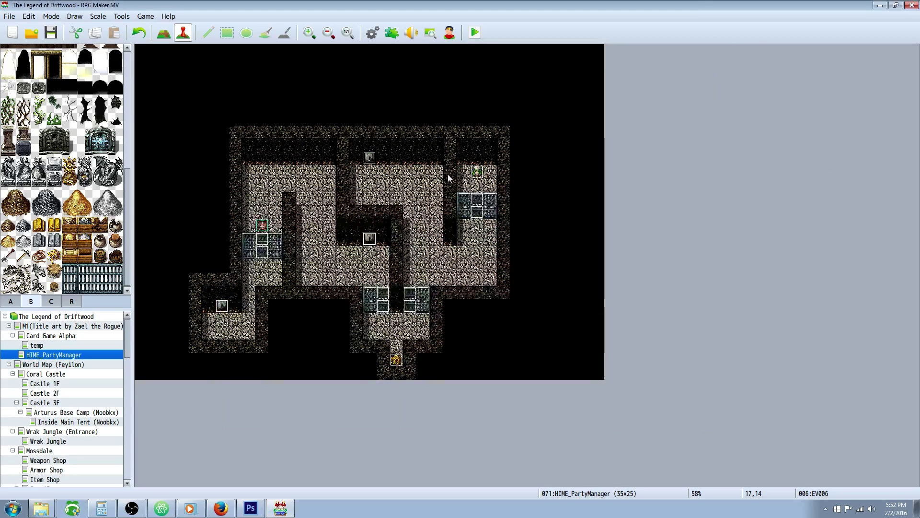
- Open EV006 again and examine the order of its movement route's Switch ON command and the Party script
right_click(374, 235)
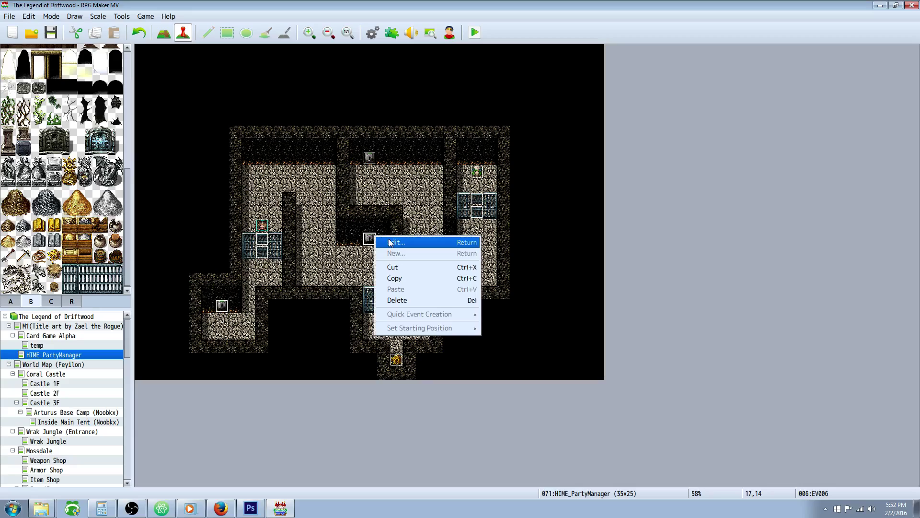
click(390, 240)
click(472, 214)
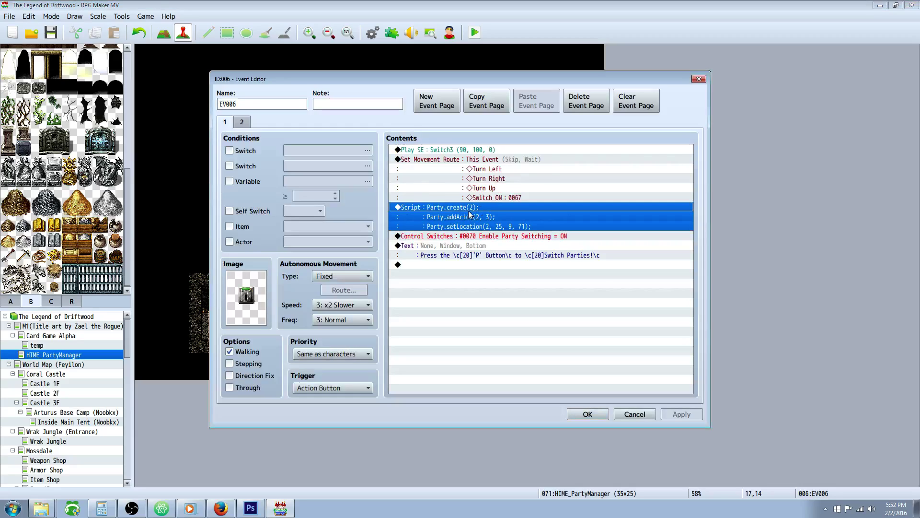
double_click(470, 227)
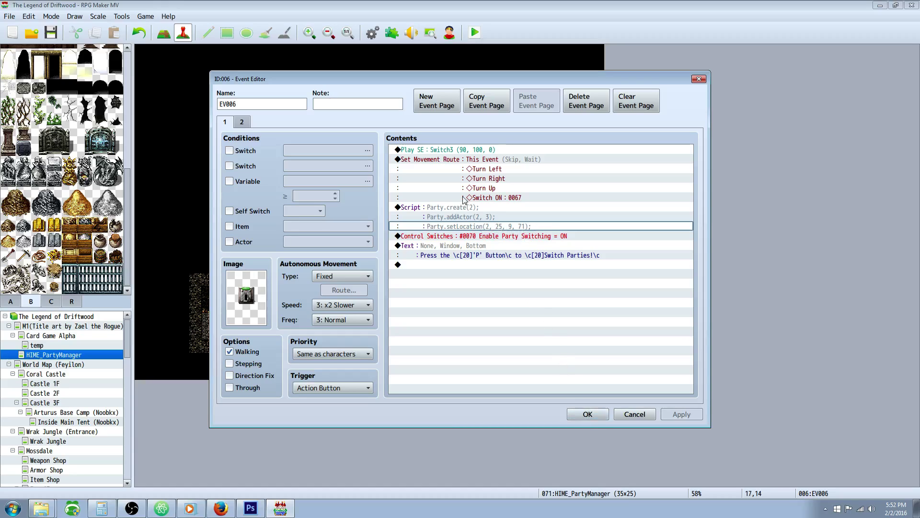
click(493, 198)
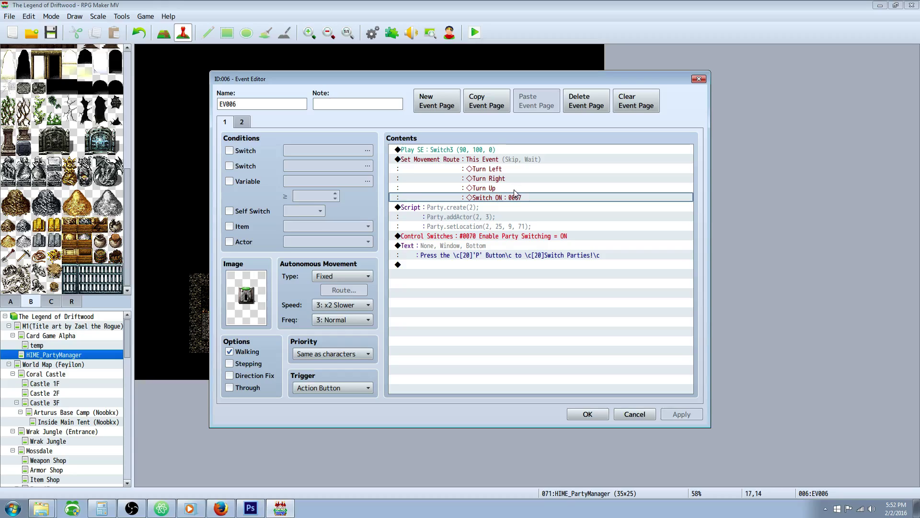
click(500, 207)
click(500, 167)
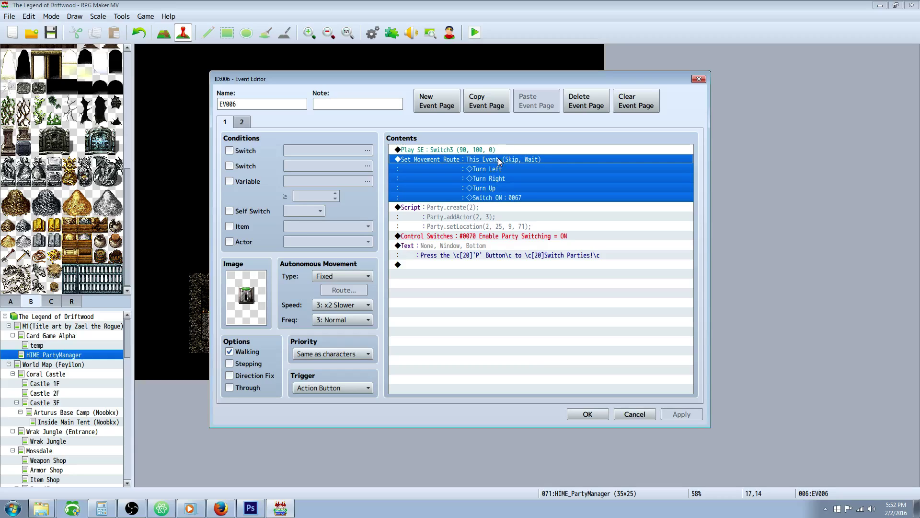
ctrl+click(510, 197)
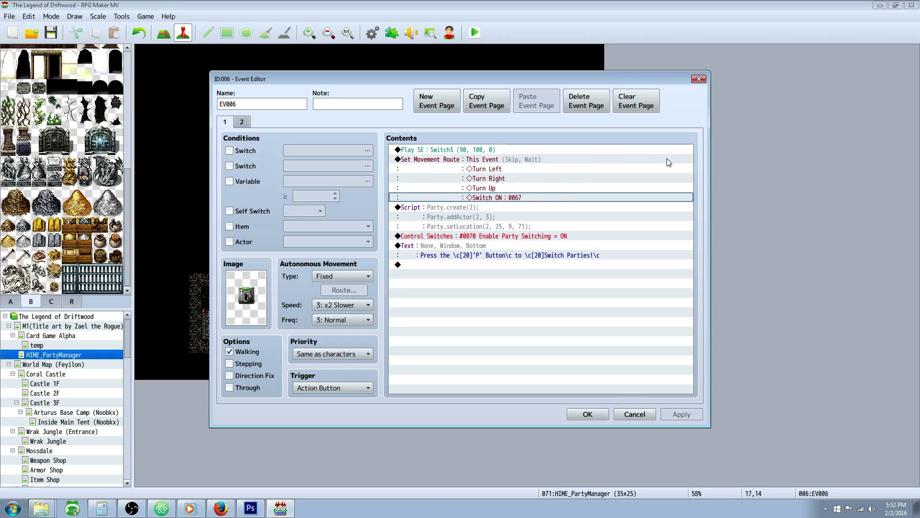
click(460, 218)
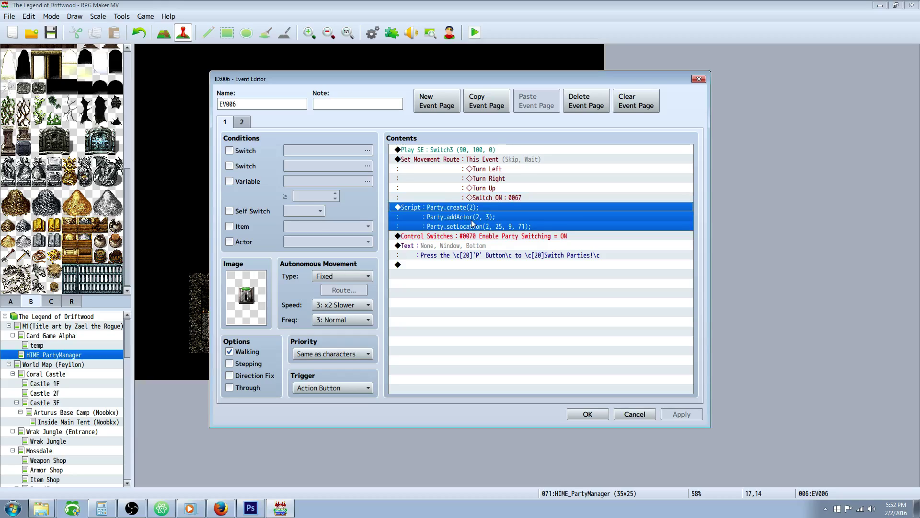
ctrl+click(484, 199)
click(489, 159)
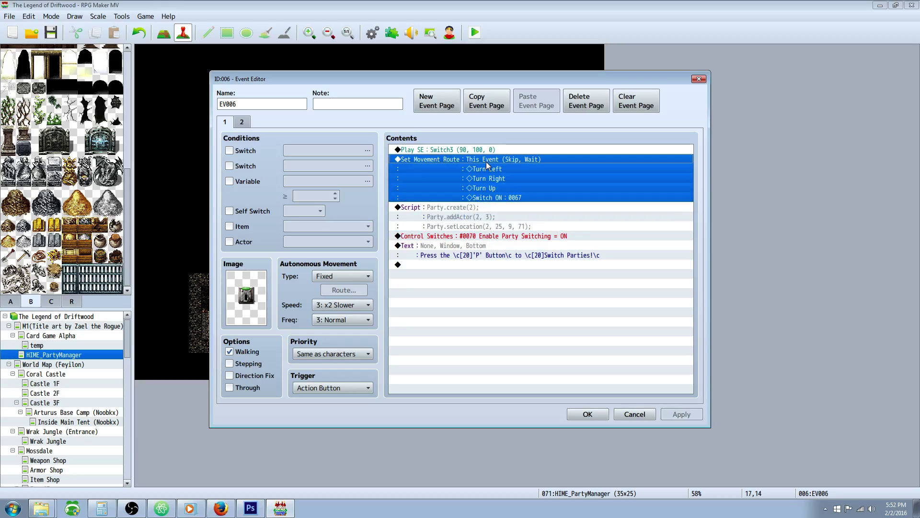
- Review the Party script and the Enable Party Switching command in lever event EV006, then close the event
click(496, 217)
click(500, 236)
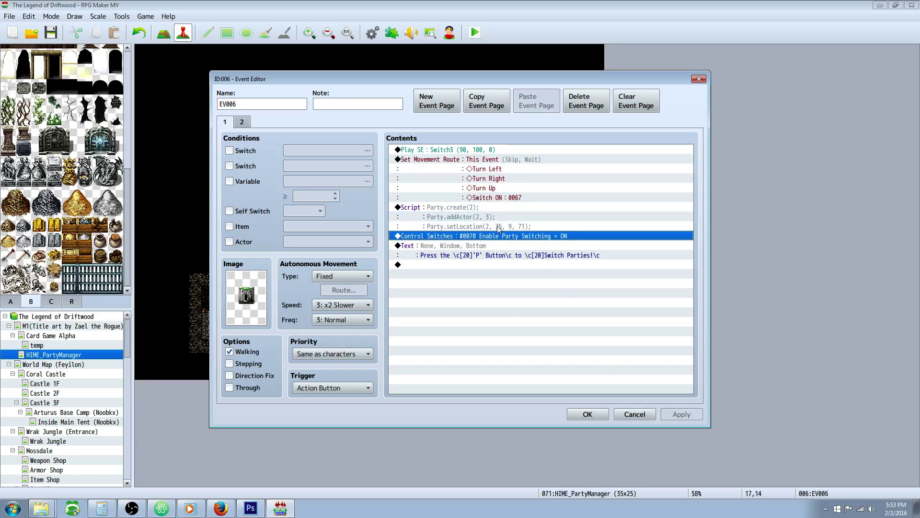
click(579, 417)
- Open the green-haired character's event EV013, compare its second page with its first, and close it
right_click(475, 169)
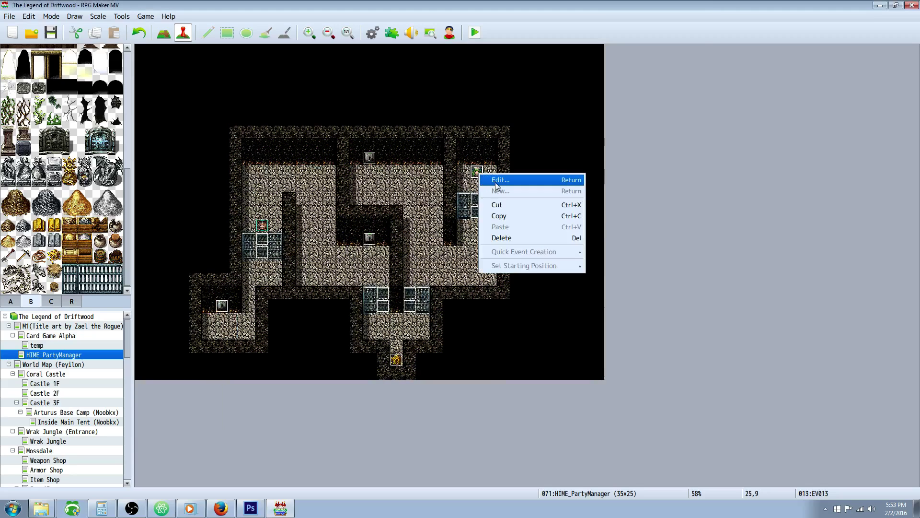
click(484, 177)
click(244, 122)
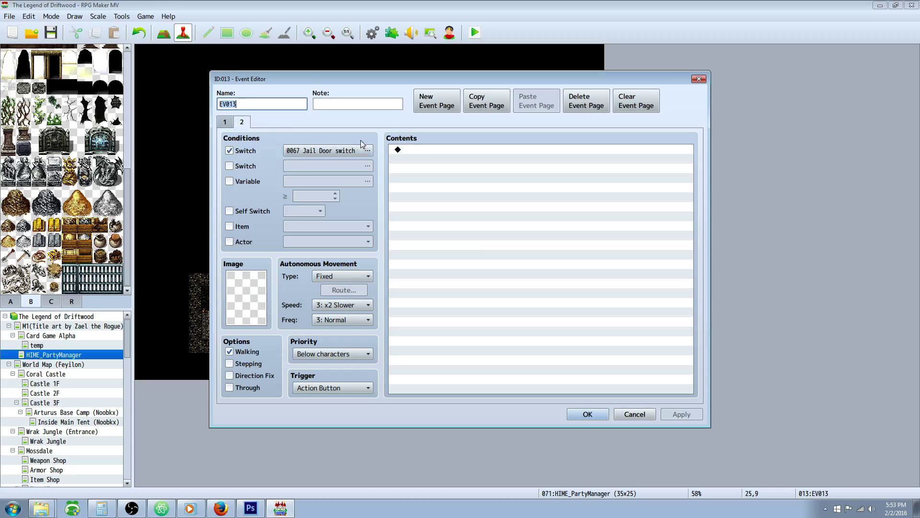
click(225, 122)
click(588, 414)
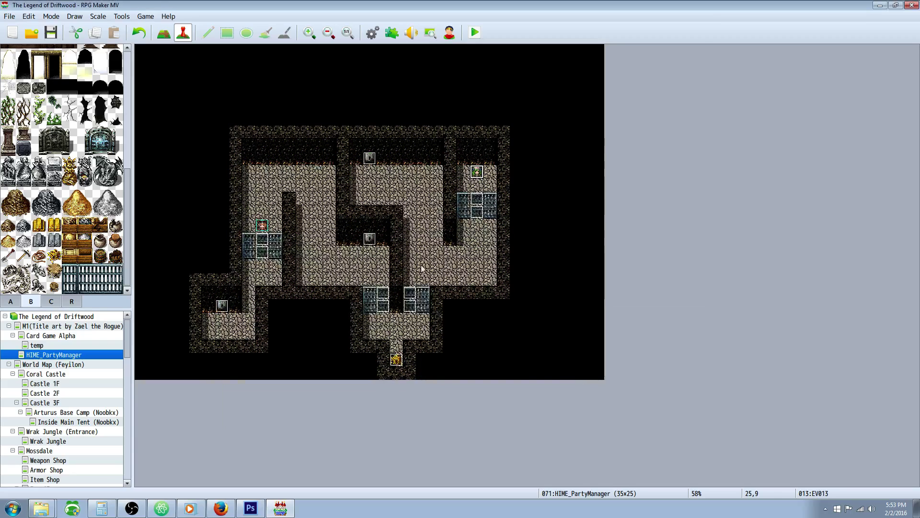
- Open the upper-middle lever event EV007, compare its movement route with the second page's switch condition, and close it
right_click(366, 159)
click(381, 164)
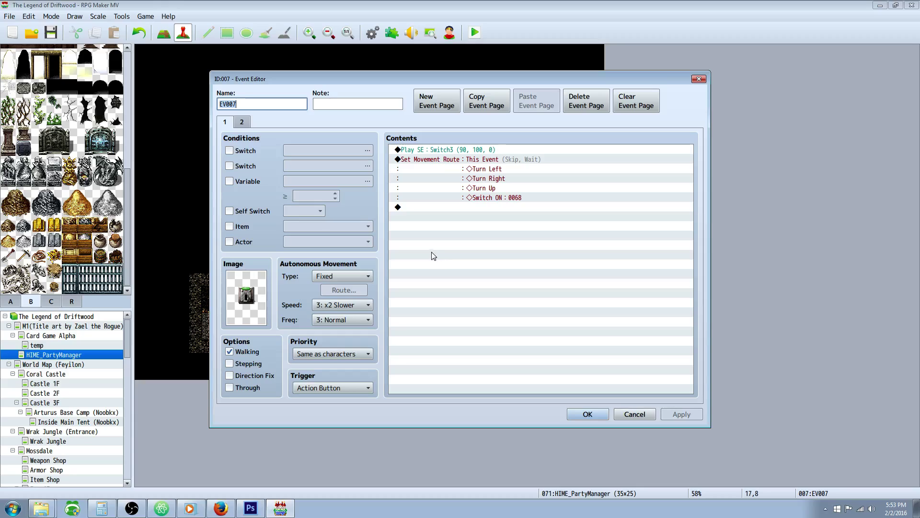
click(241, 121)
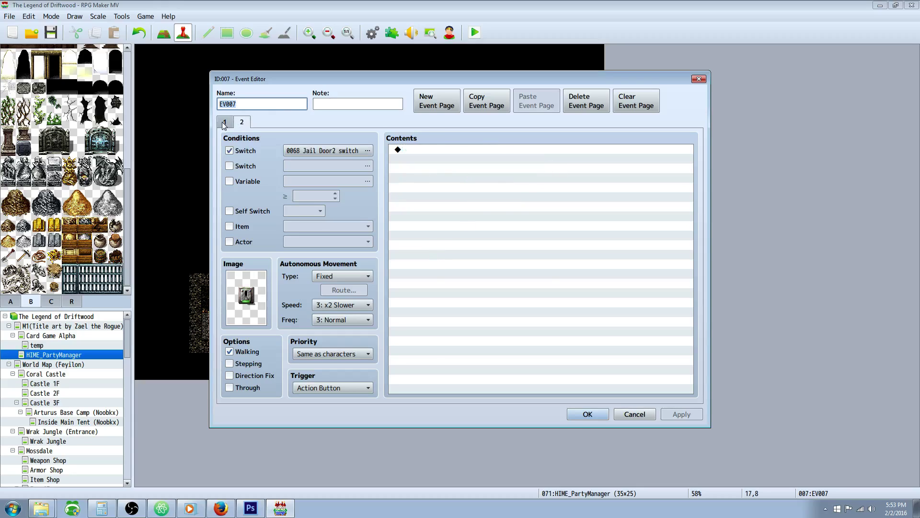
click(225, 122)
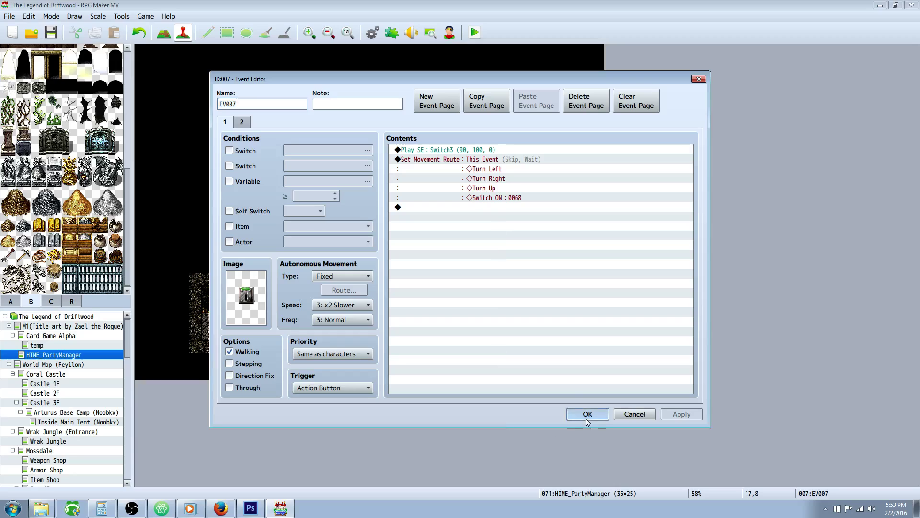
click(587, 414)
- Locate the left jail door, the lower-left lever and the two lower jail doors on the map
click(261, 242)
click(222, 307)
click(386, 294)
click(409, 292)
- Open the gold pile event EV012 at the map's bottom exit and compare its two pages
right_click(397, 358)
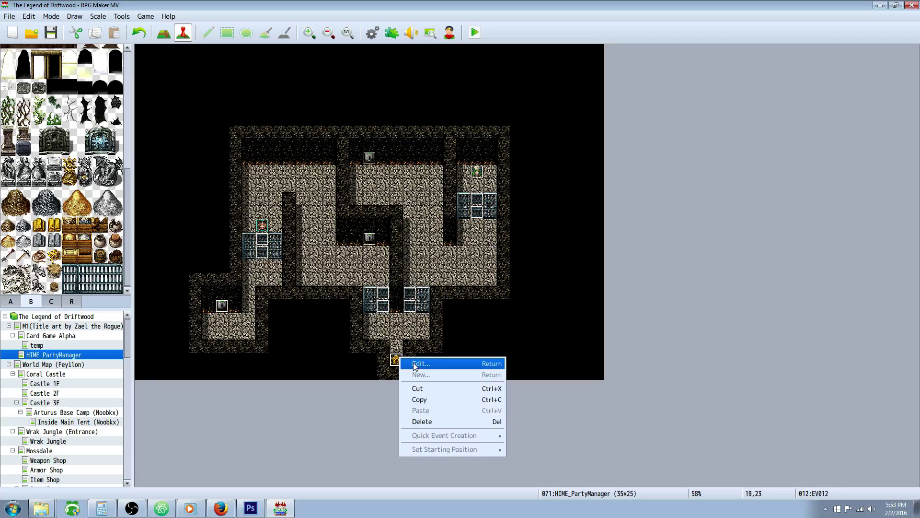
click(418, 365)
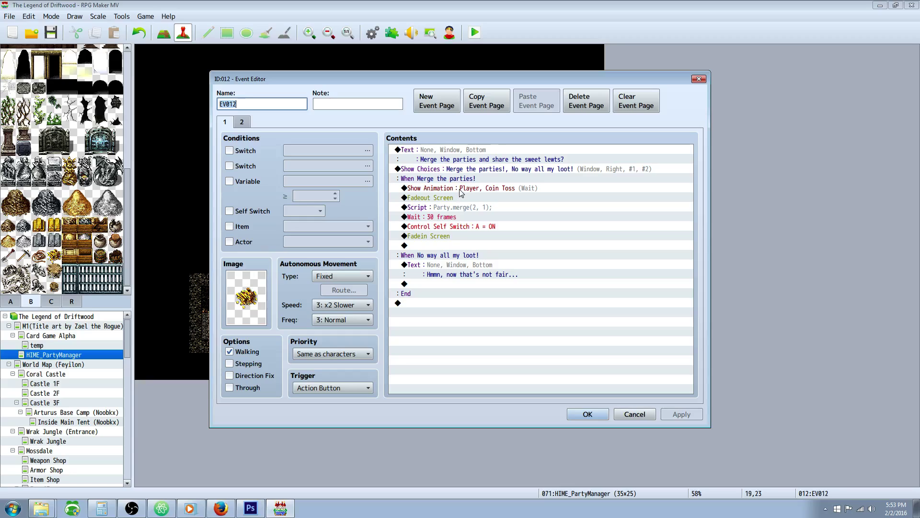
click(244, 124)
click(220, 124)
click(243, 122)
click(228, 122)
- Examine EV012's opening text, its choices and the animation, fadeout and script commands in the "Merge the parties!" branch
click(478, 154)
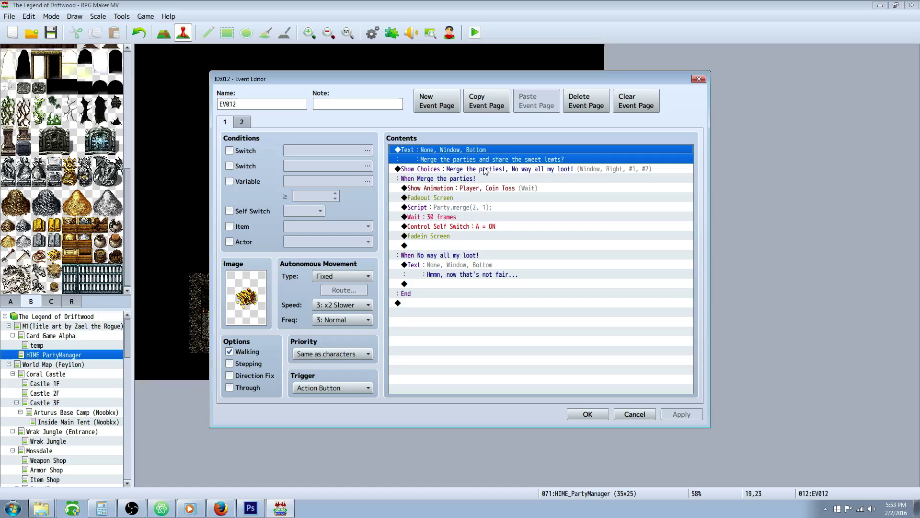
click(529, 172)
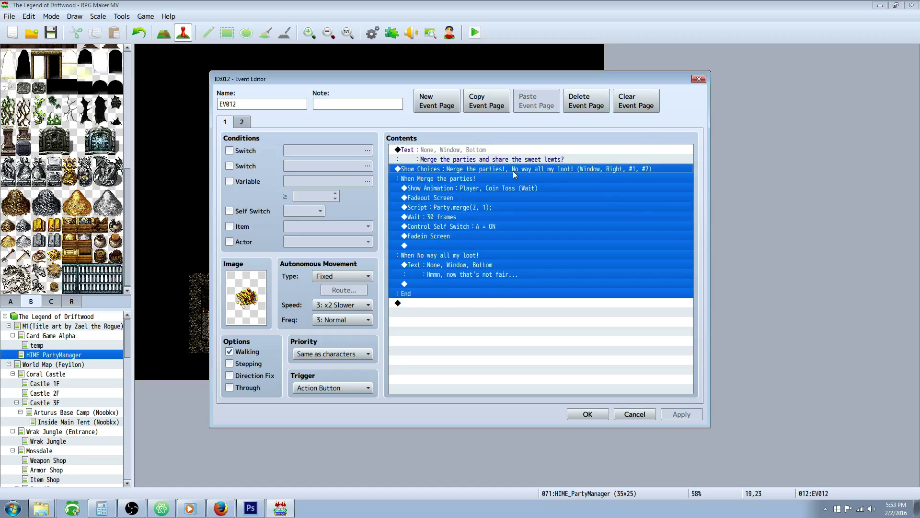
click(511, 187)
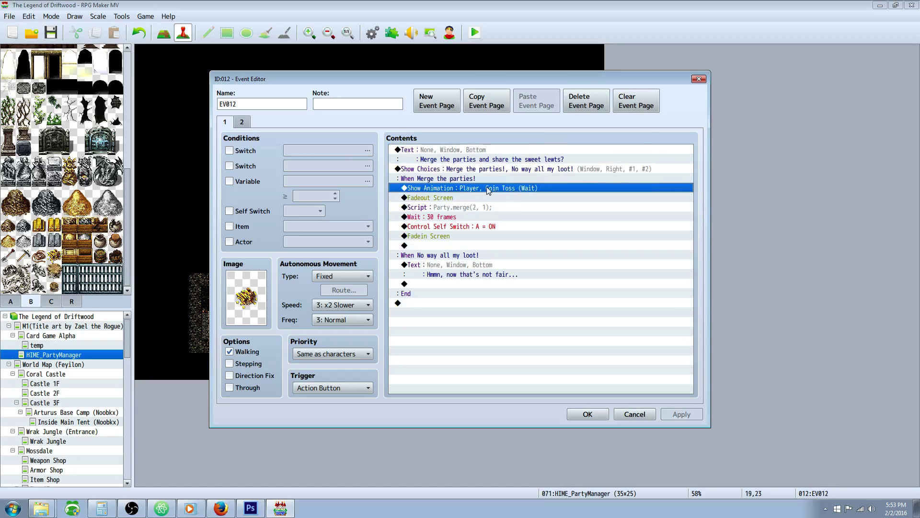
click(436, 179)
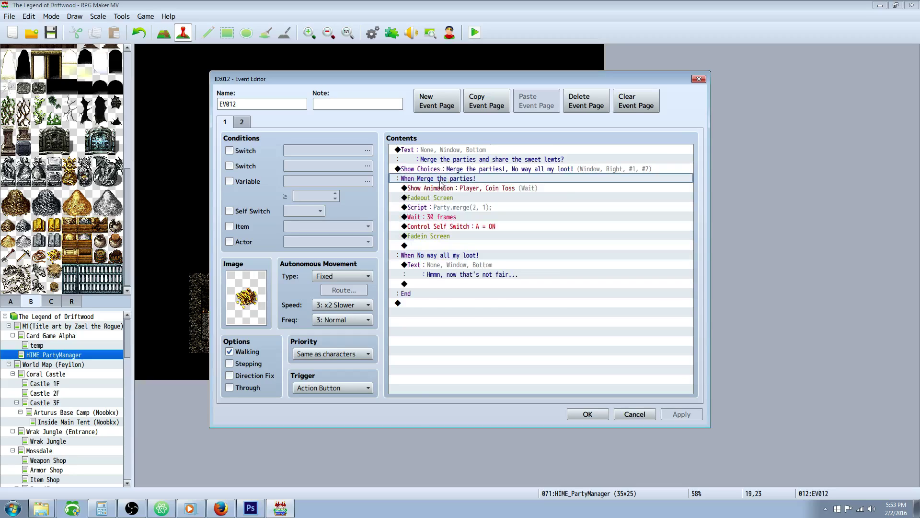
click(440, 198)
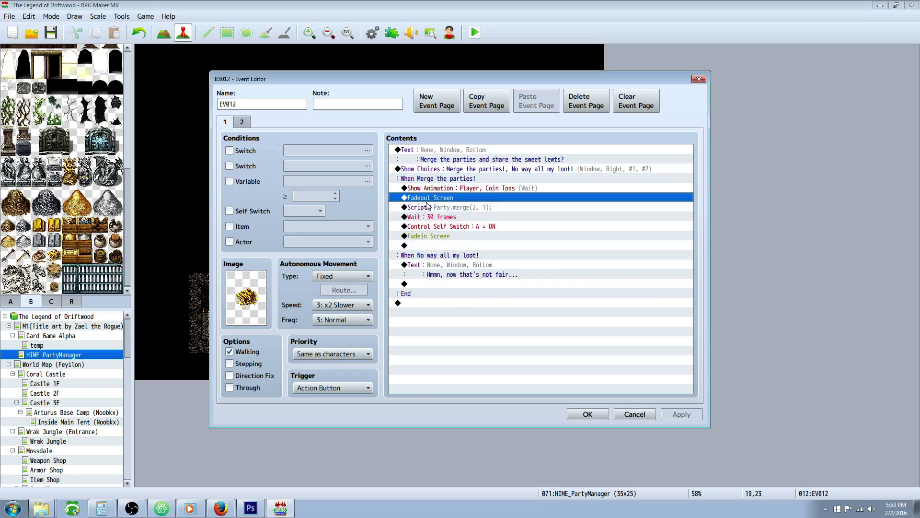
click(466, 208)
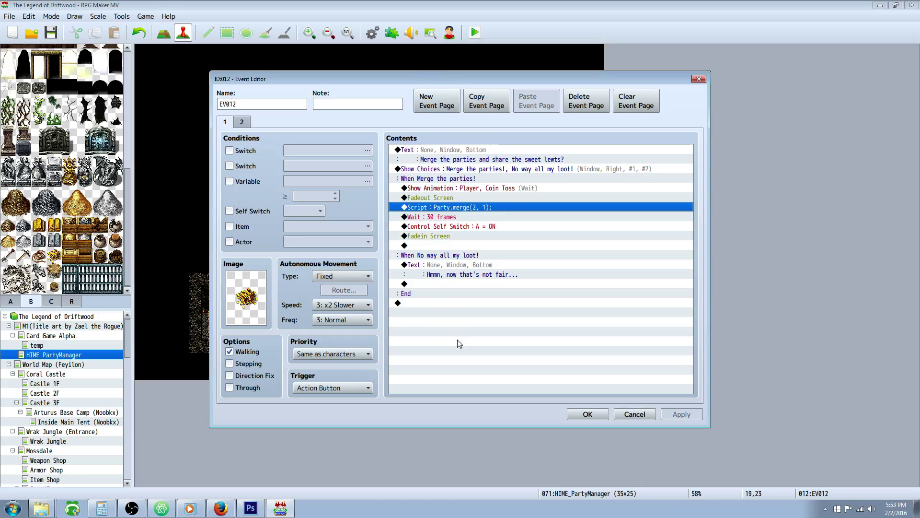
- Open the Party.merge(2, 1) script command, examine its function name and arguments, and close it
right_click(460, 207)
click(479, 225)
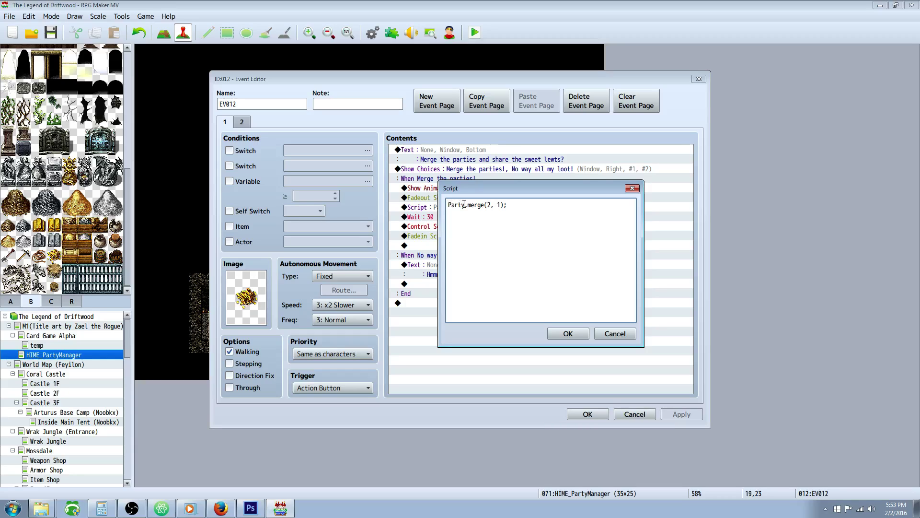
drag(468, 205, 488, 204)
click(487, 204)
drag(487, 204, 508, 205)
click(568, 334)
- Check the Wait, Control Self Switch and Fadein commands in EV012 and the self switch condition on its second page
click(446, 216)
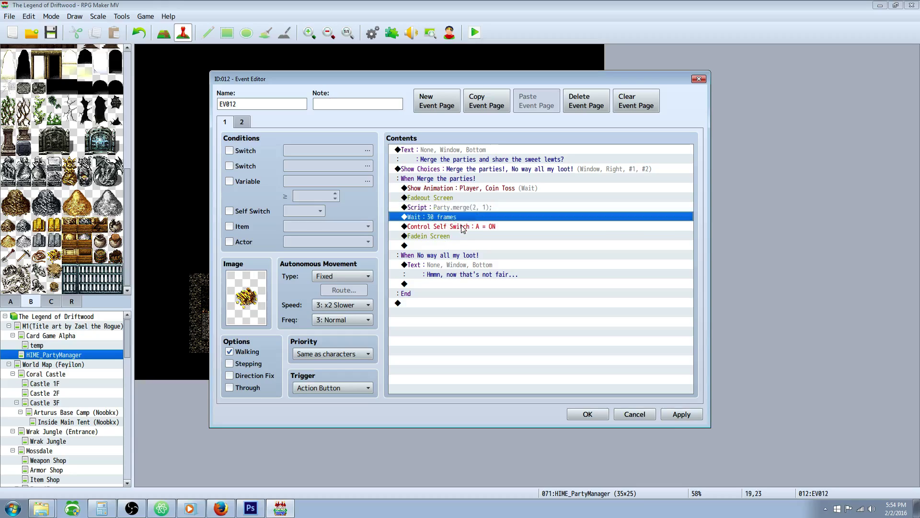
click(462, 227)
click(242, 122)
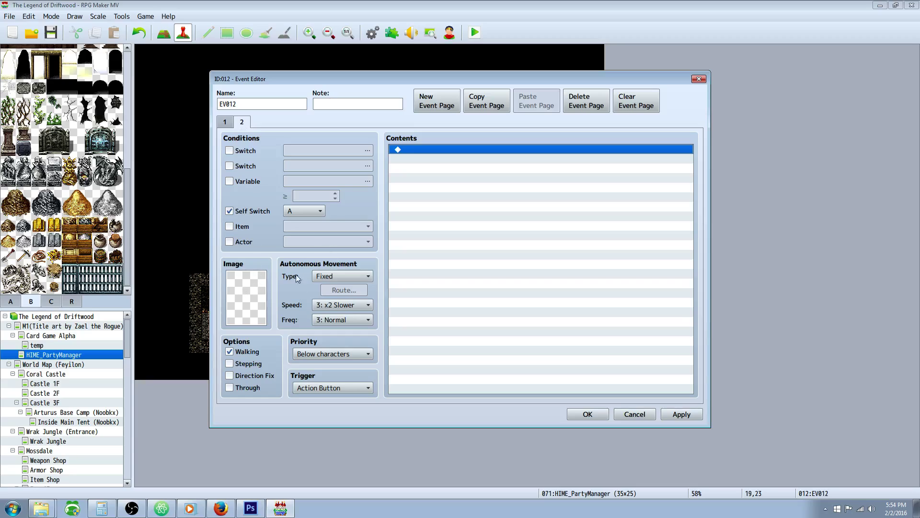
click(226, 122)
click(443, 233)
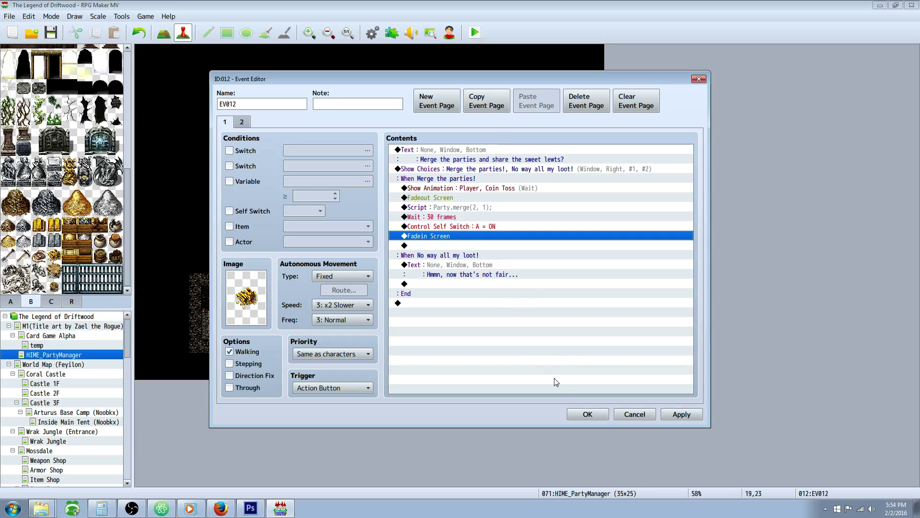
- Accept the gold pile event and save the project
click(587, 415)
click(50, 33)
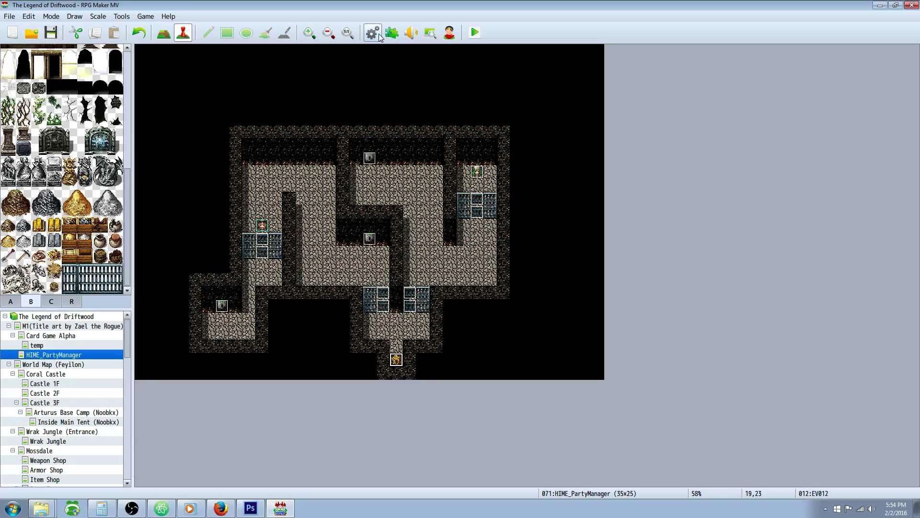